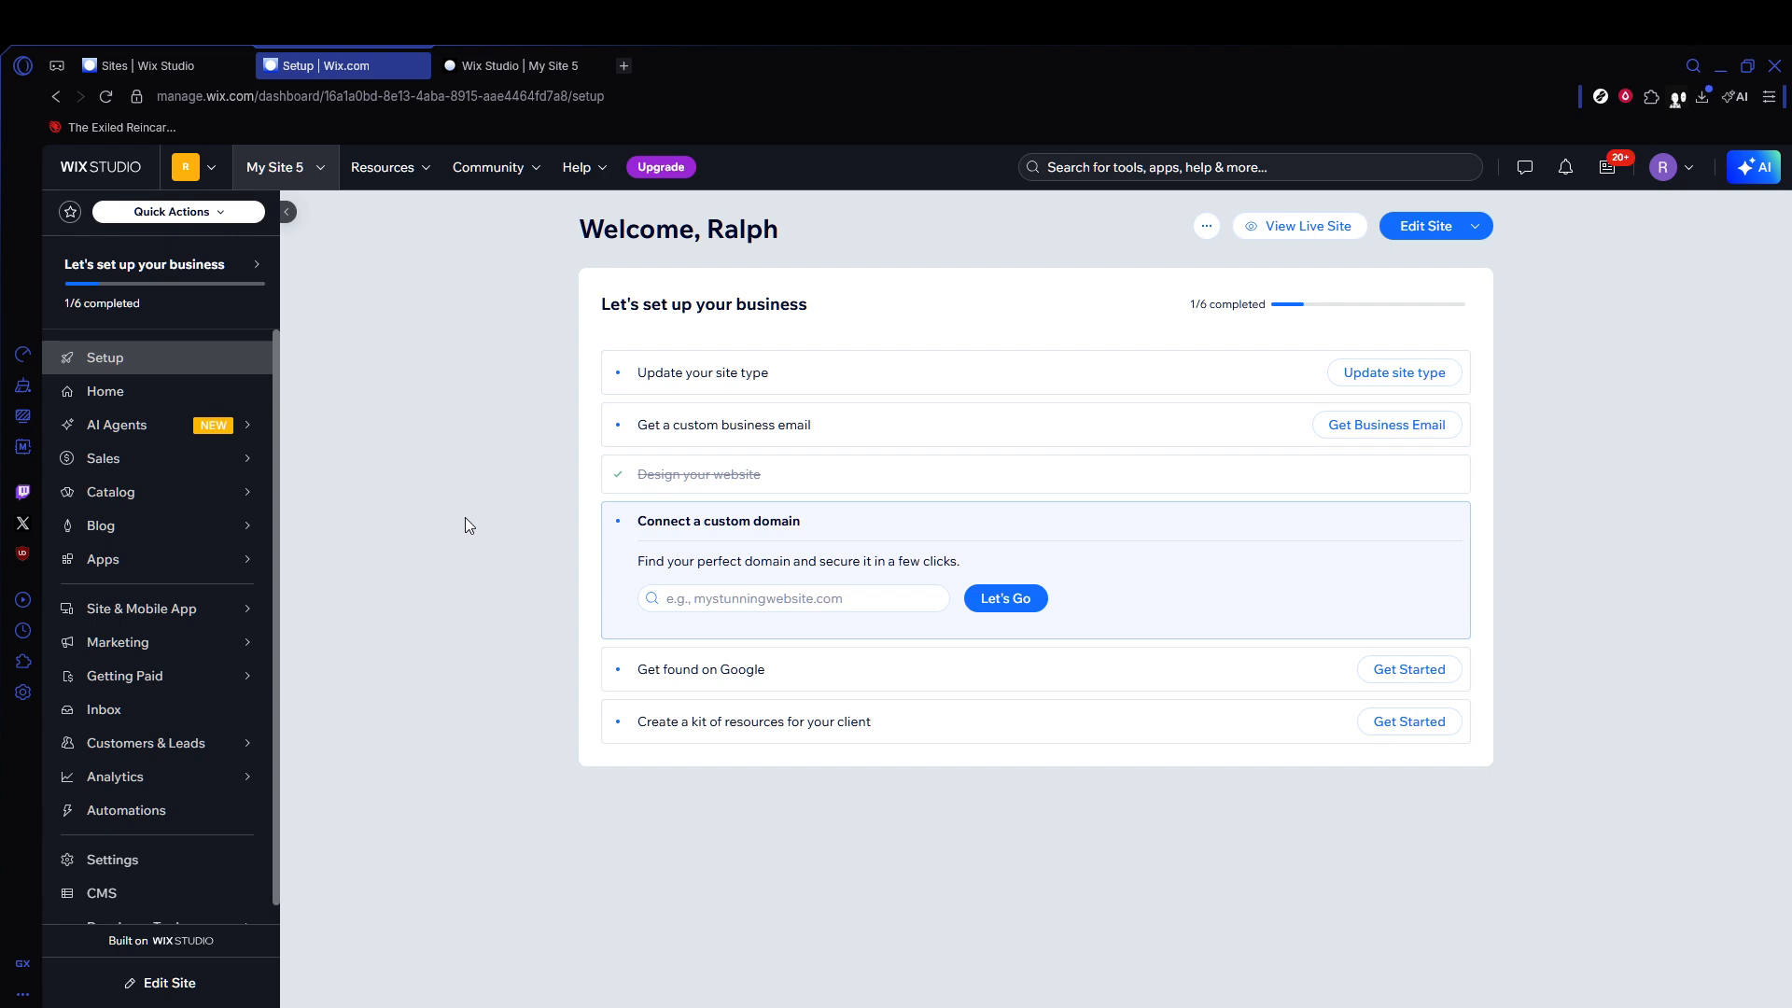
In the site editor, search the App Market for "store" and open the Wix Stores app page.
{"action": "left_click", "coordinate": [502, 48]}
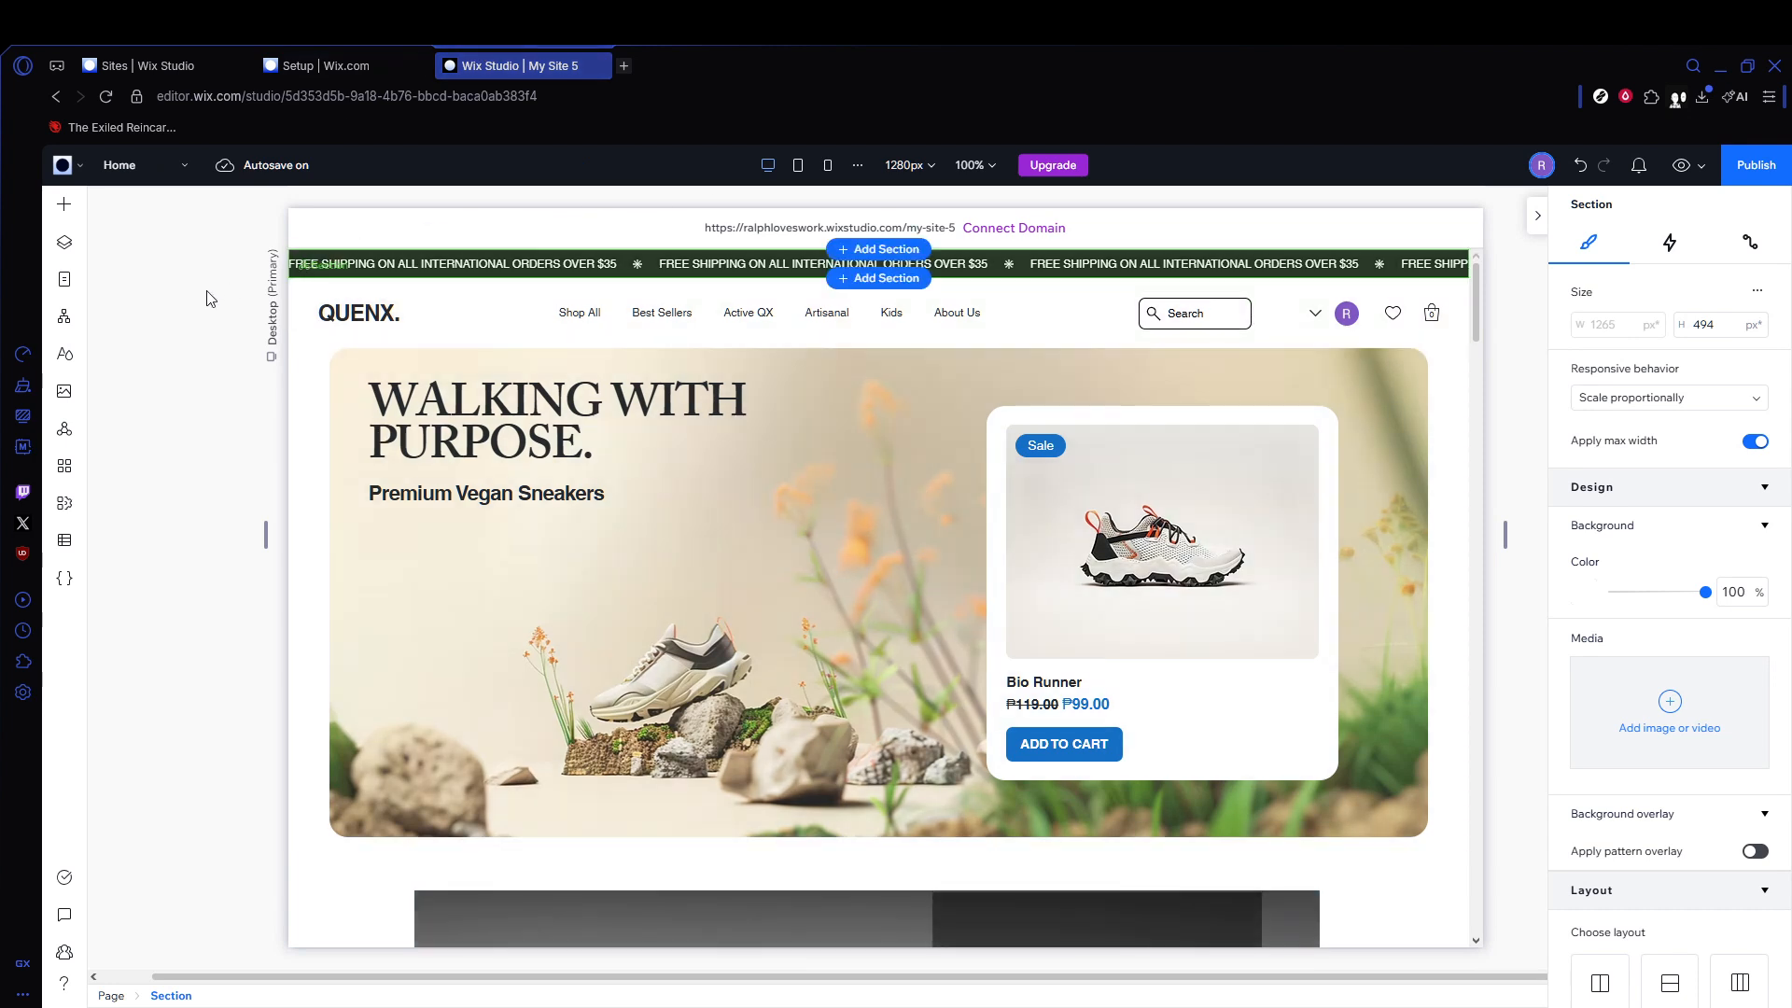
{"action": "left_click", "coordinate": [66, 466]}
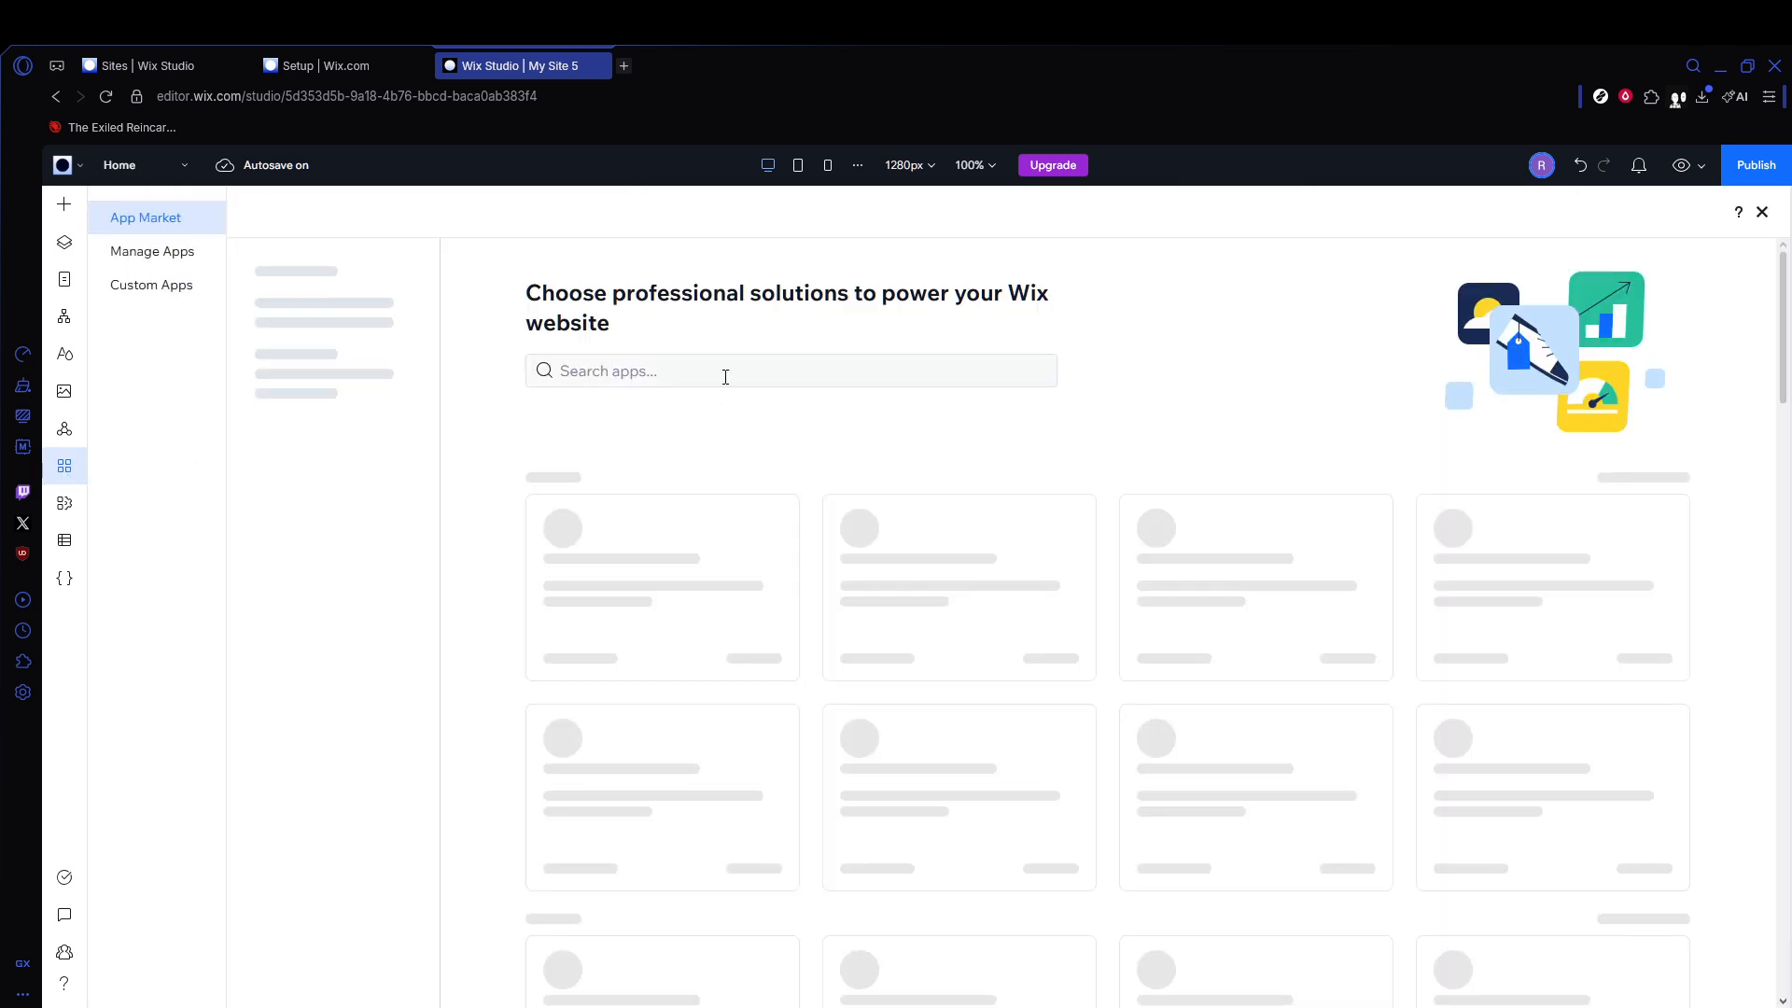
{"action": "left_click", "coordinate": [741, 364]}
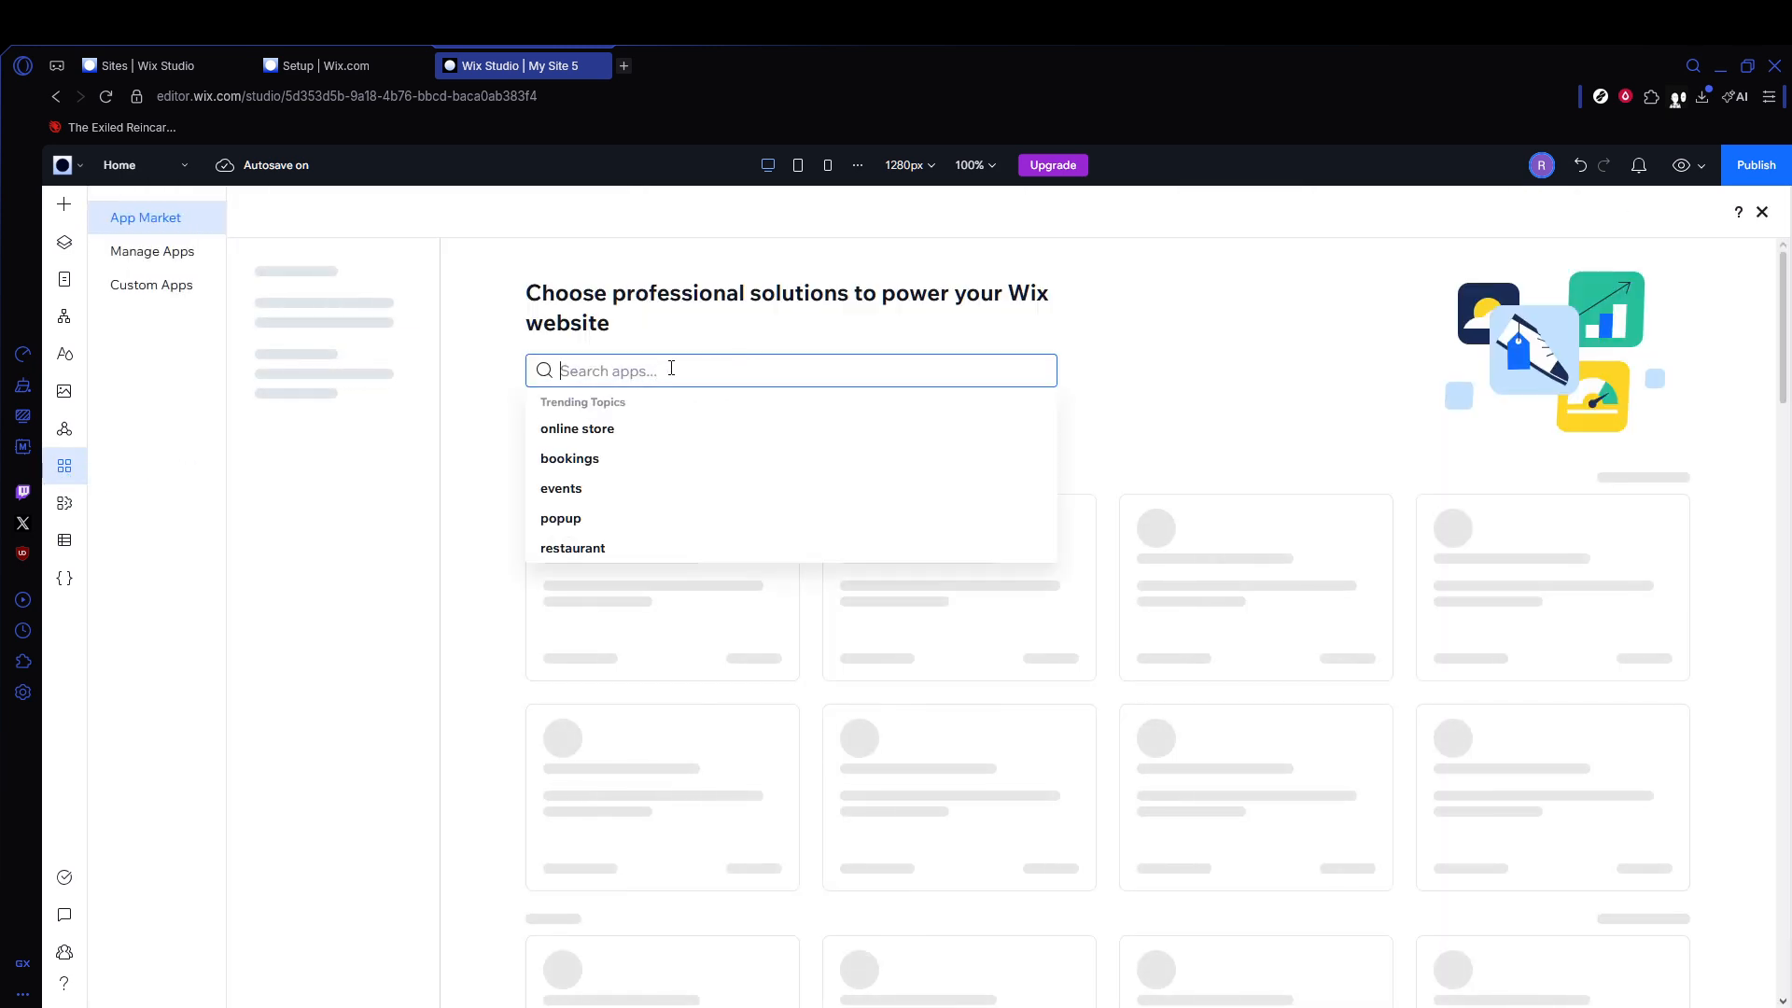
{"action": "type", "text": "store"}
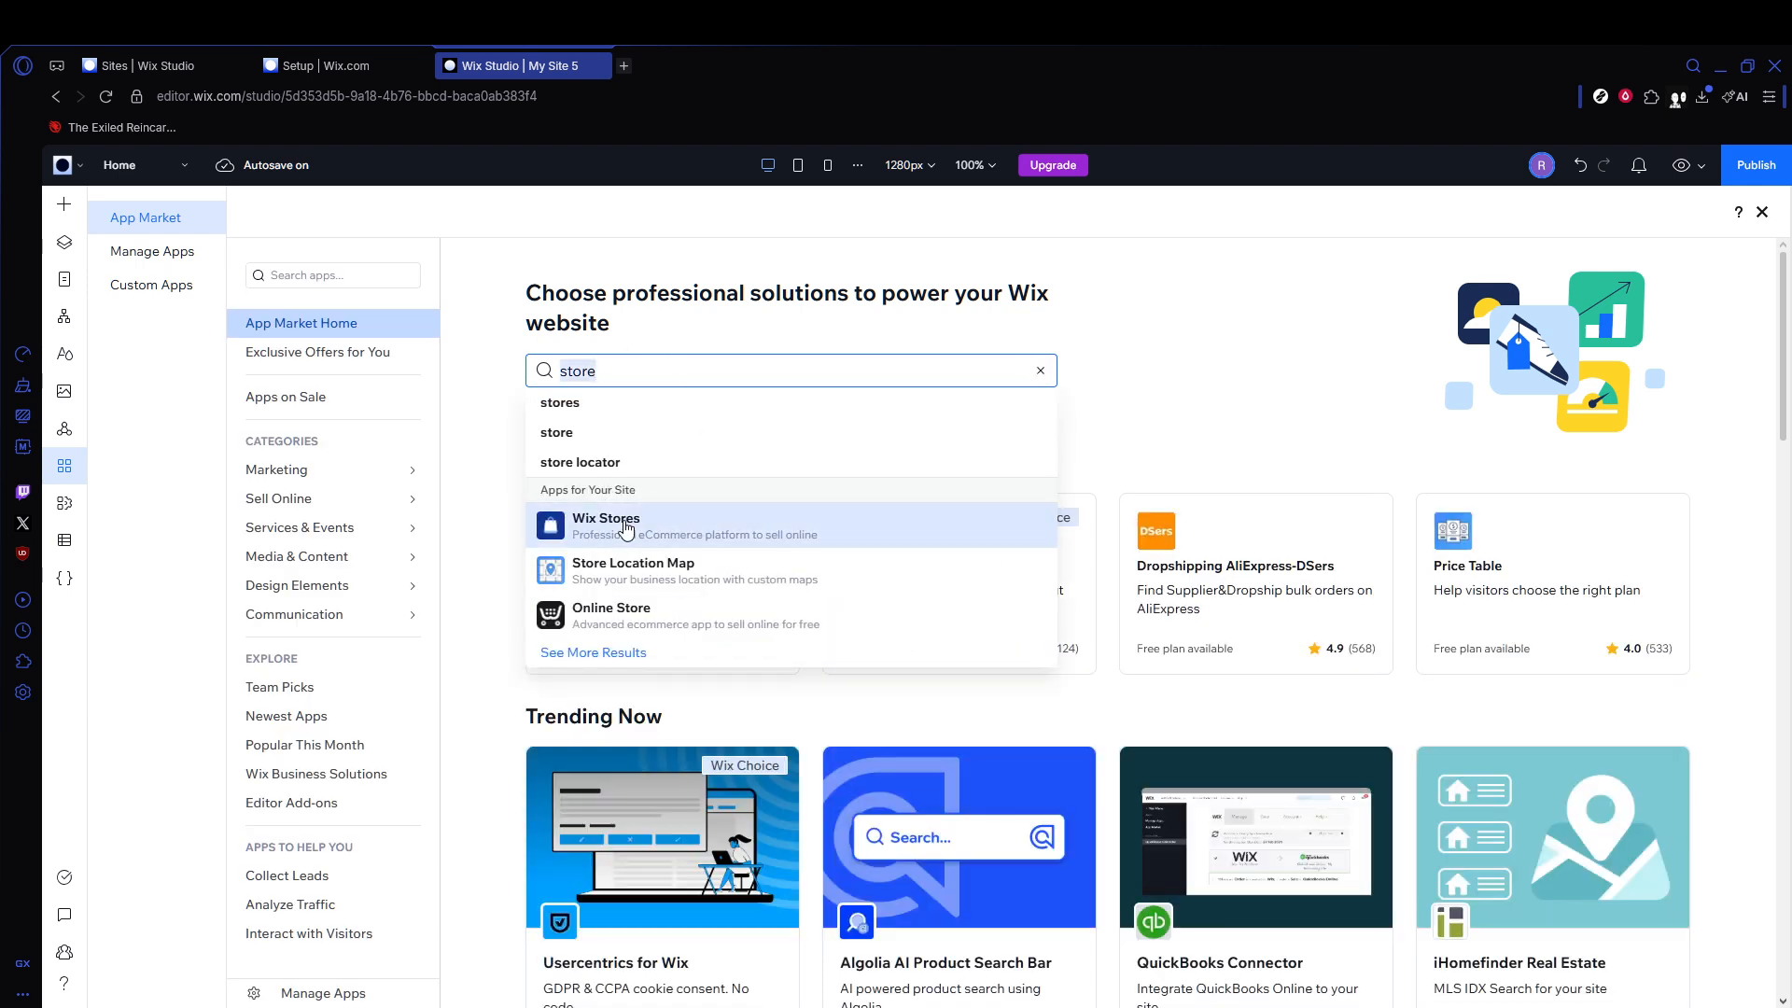
{"action": "left_click", "coordinate": [639, 525]}
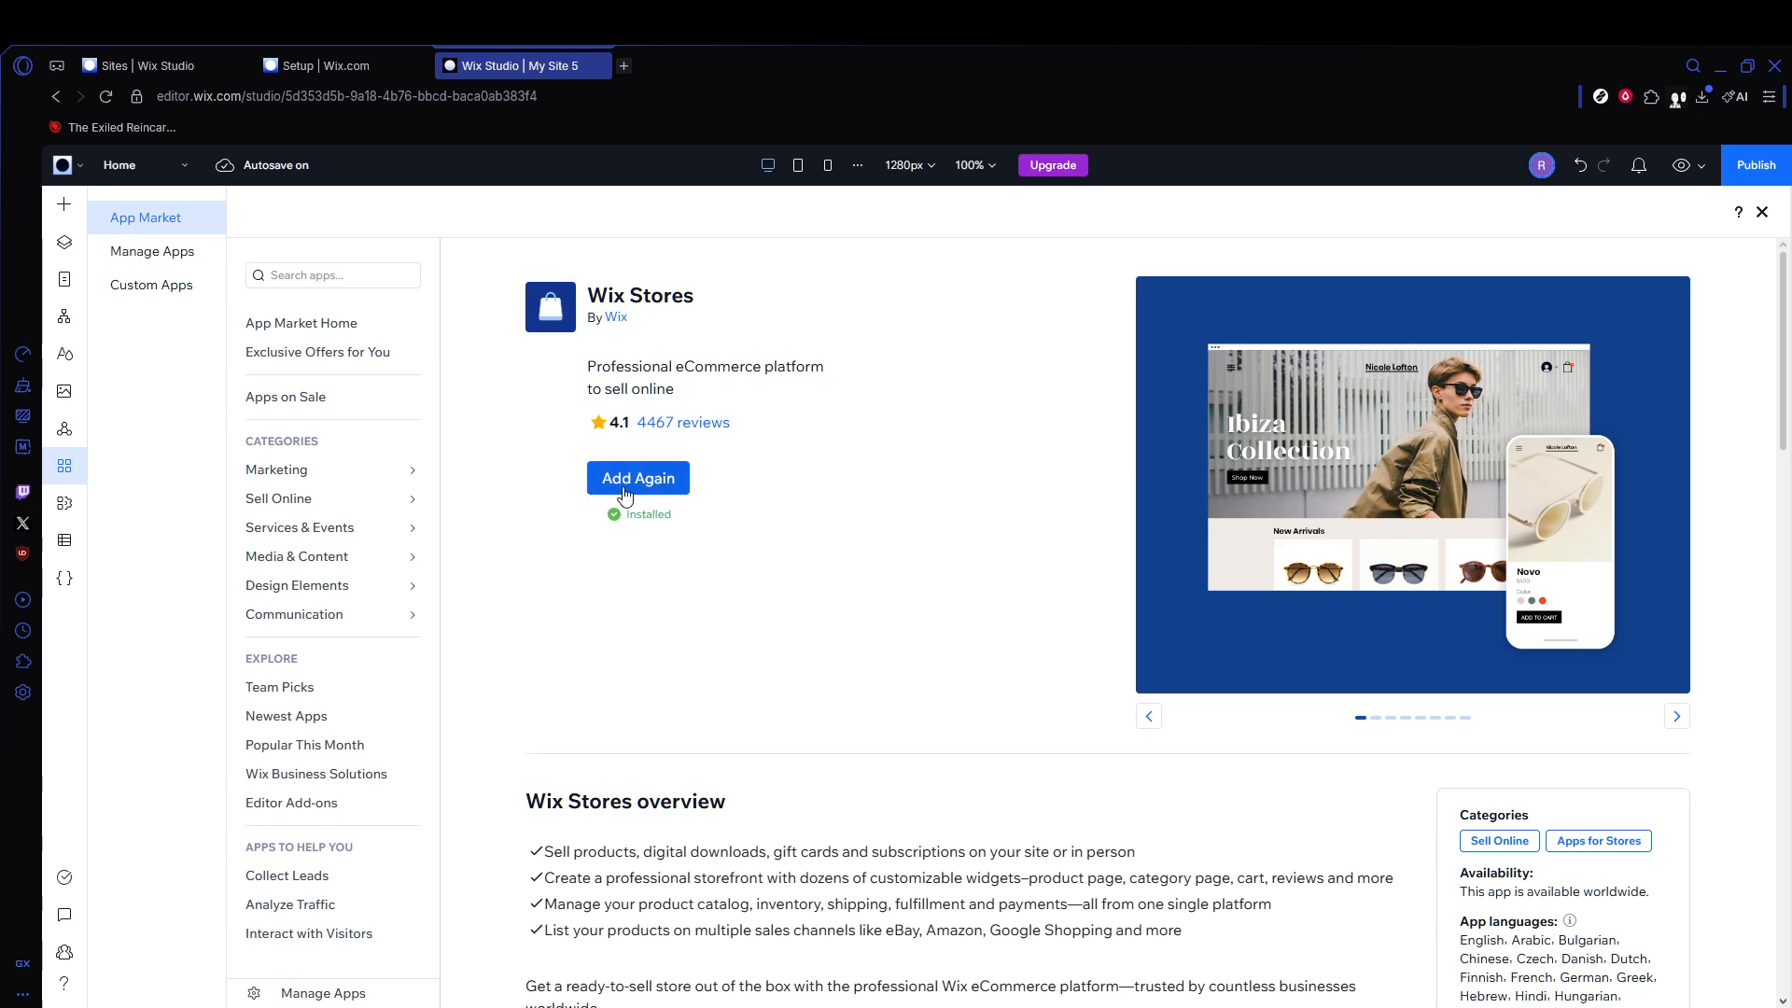
Return to the site dashboard, open the store's product list, and review the bulk actions and existing products.
{"action": "left_click", "coordinate": [357, 46]}
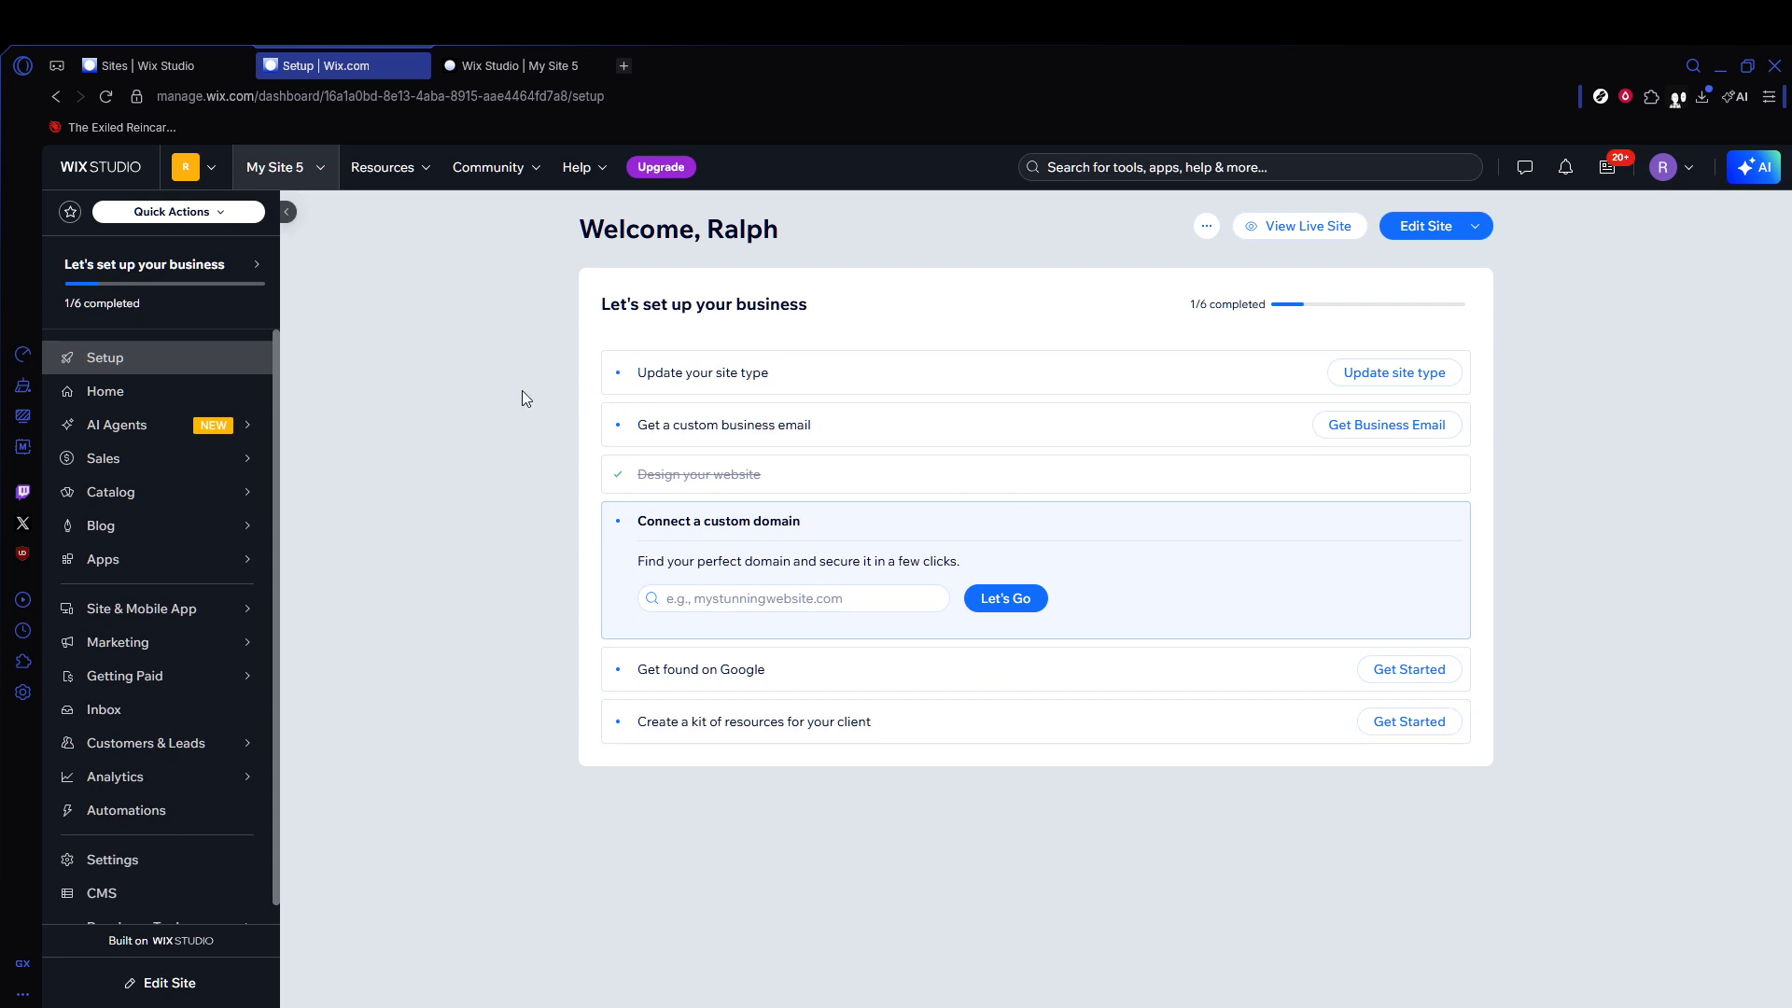
{"action": "left_click", "coordinate": [238, 495]}
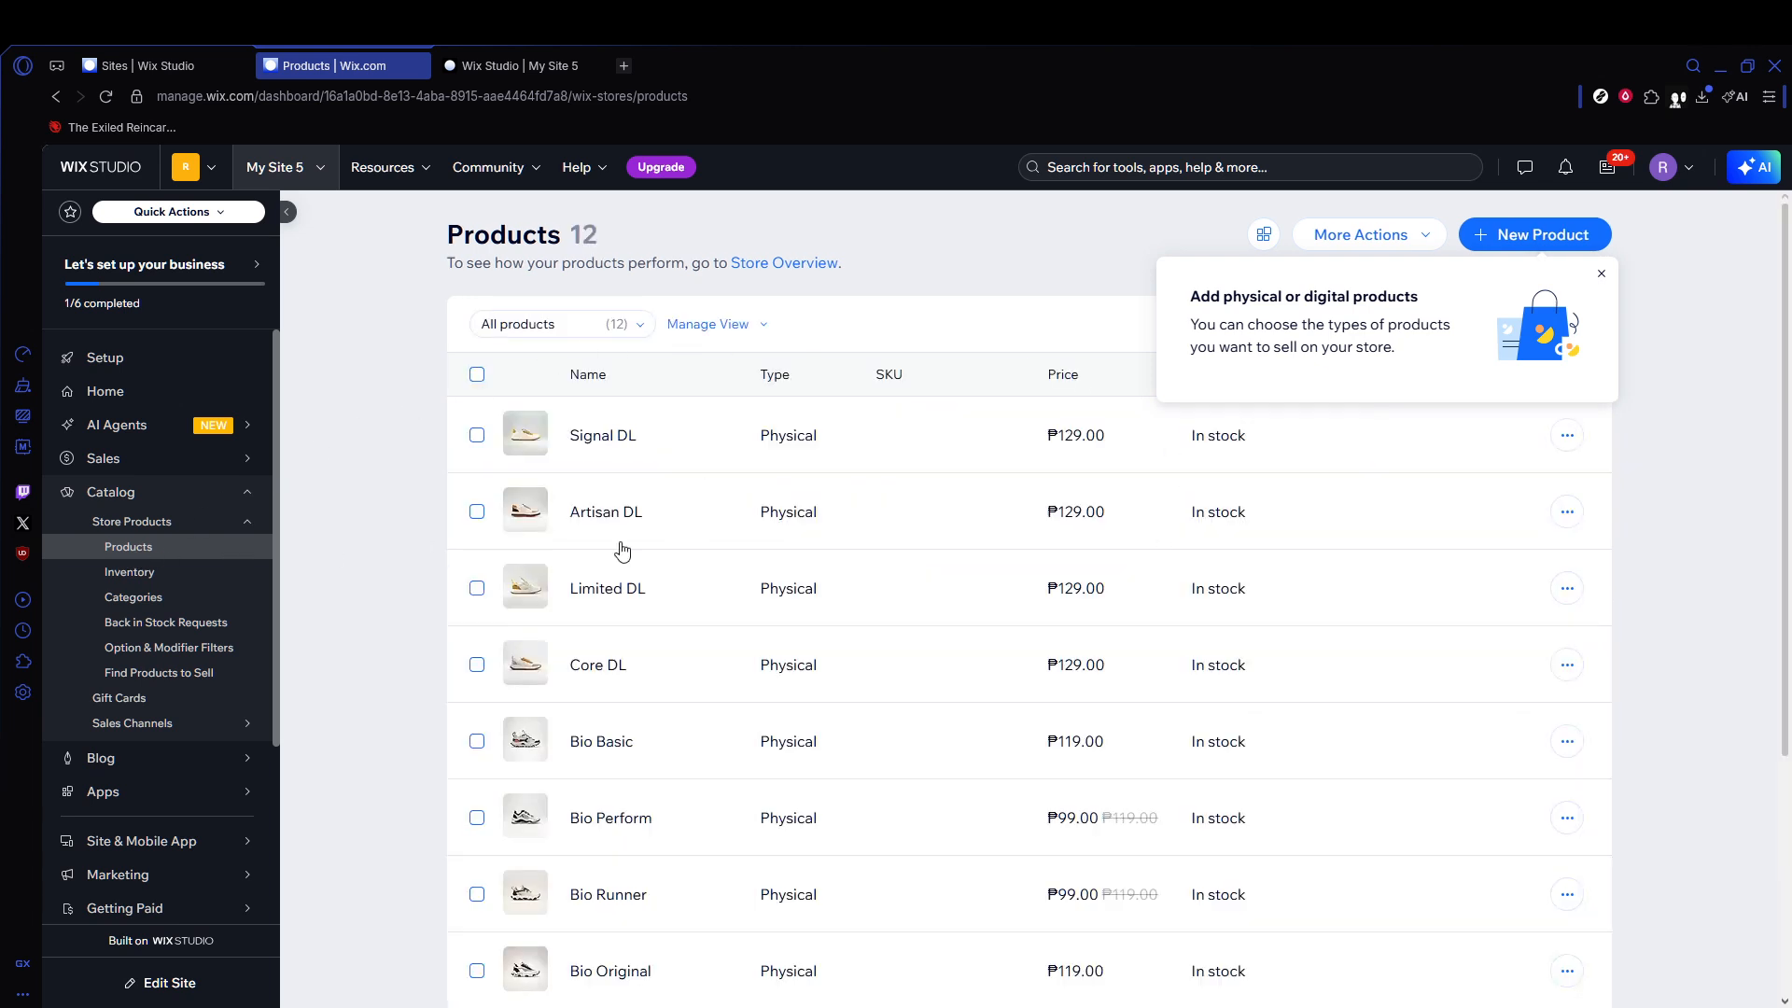
{"action": "left_click", "coordinate": [1414, 241]}
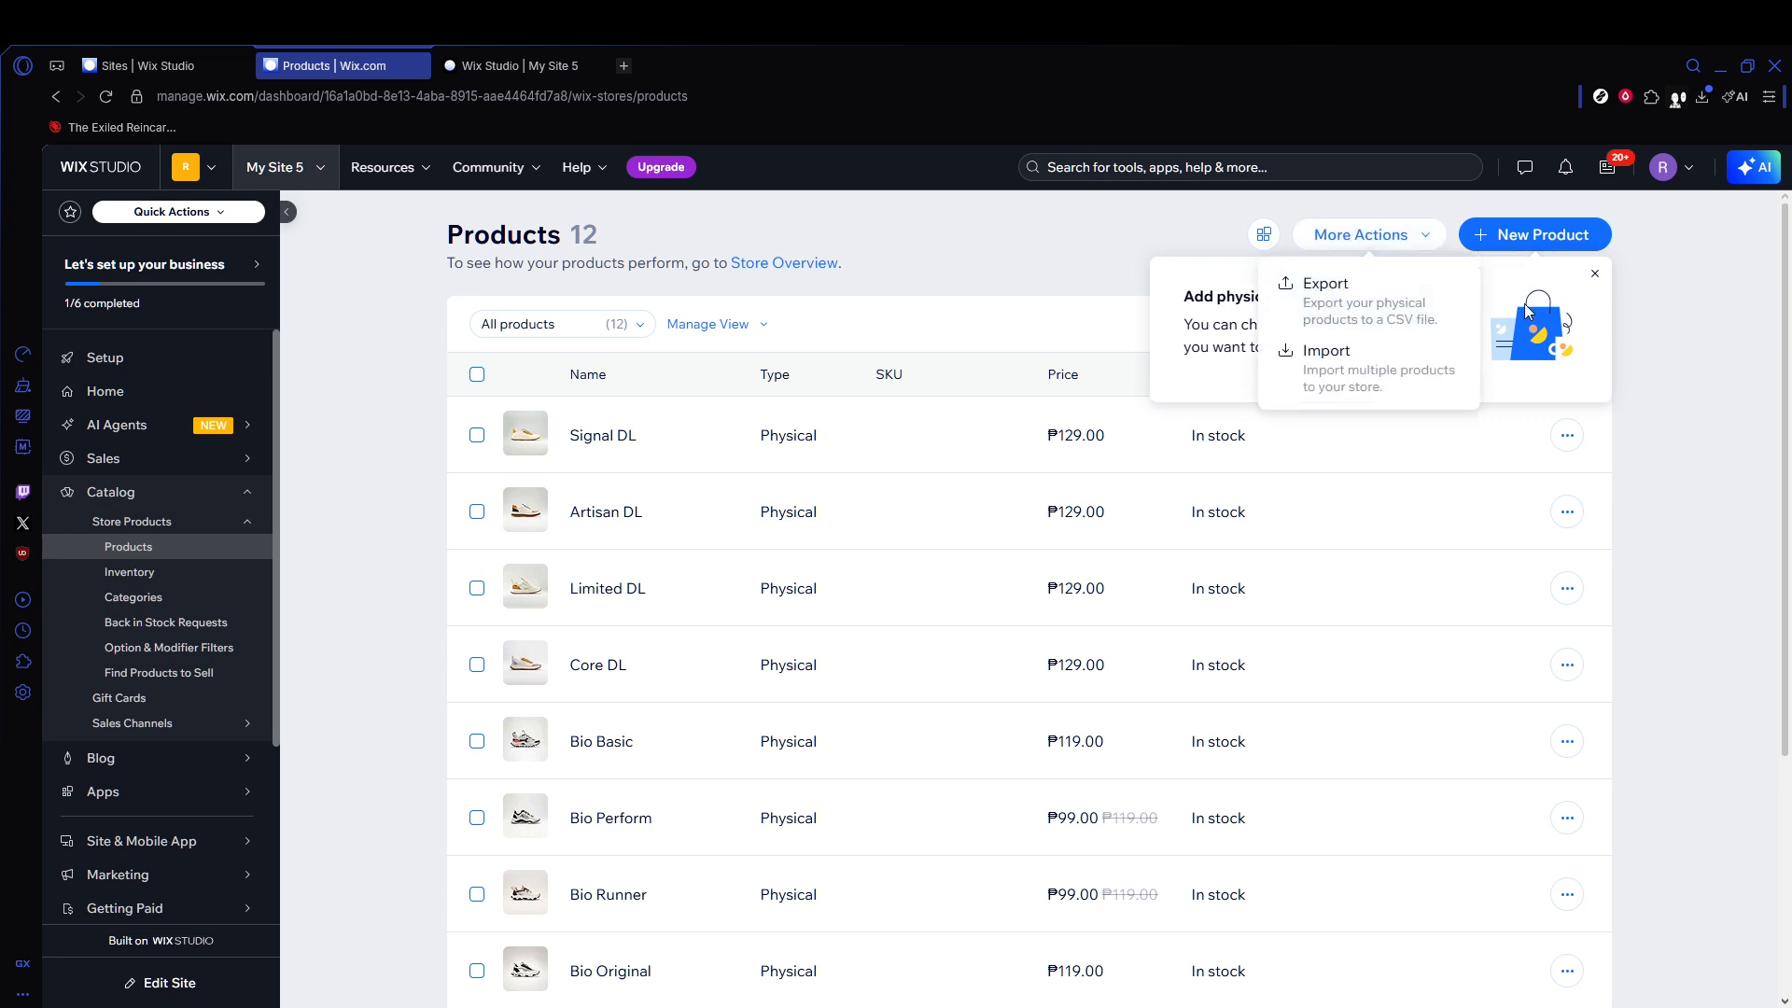
{"action": "left_click", "coordinate": [1598, 277]}
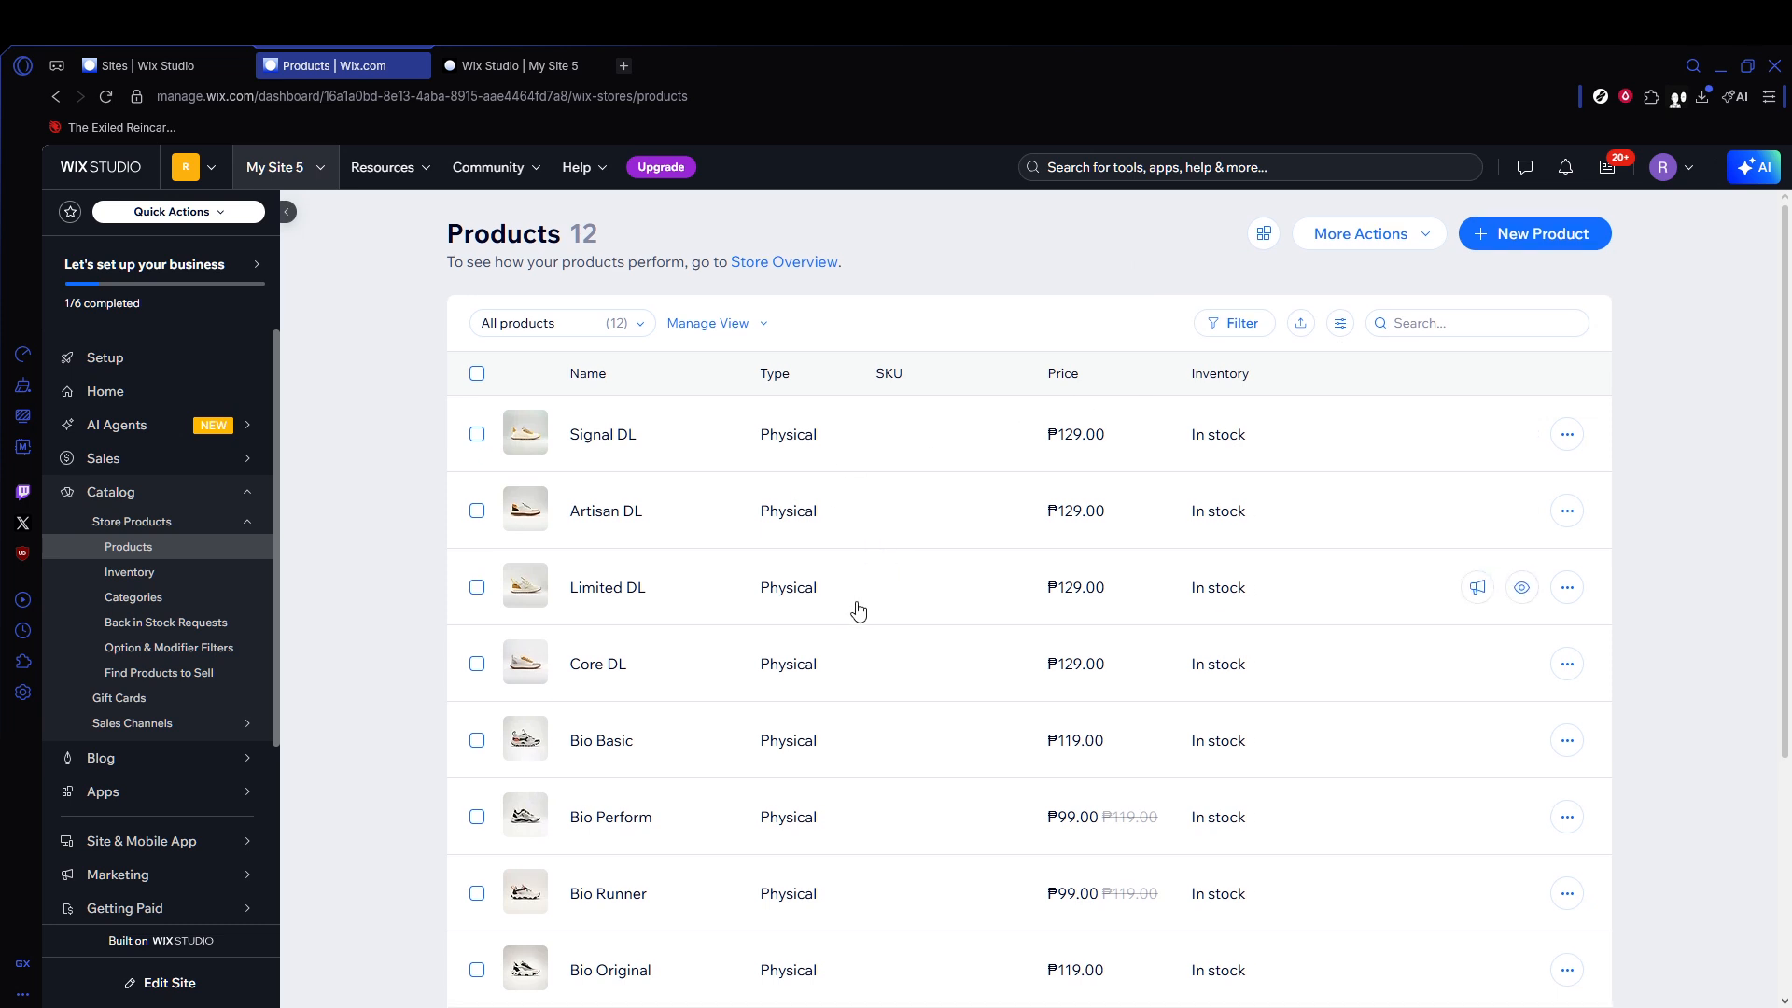
{"action": "scroll", "coordinate": [856, 607], "scroll_direction": "down", "scroll_amount": 4}
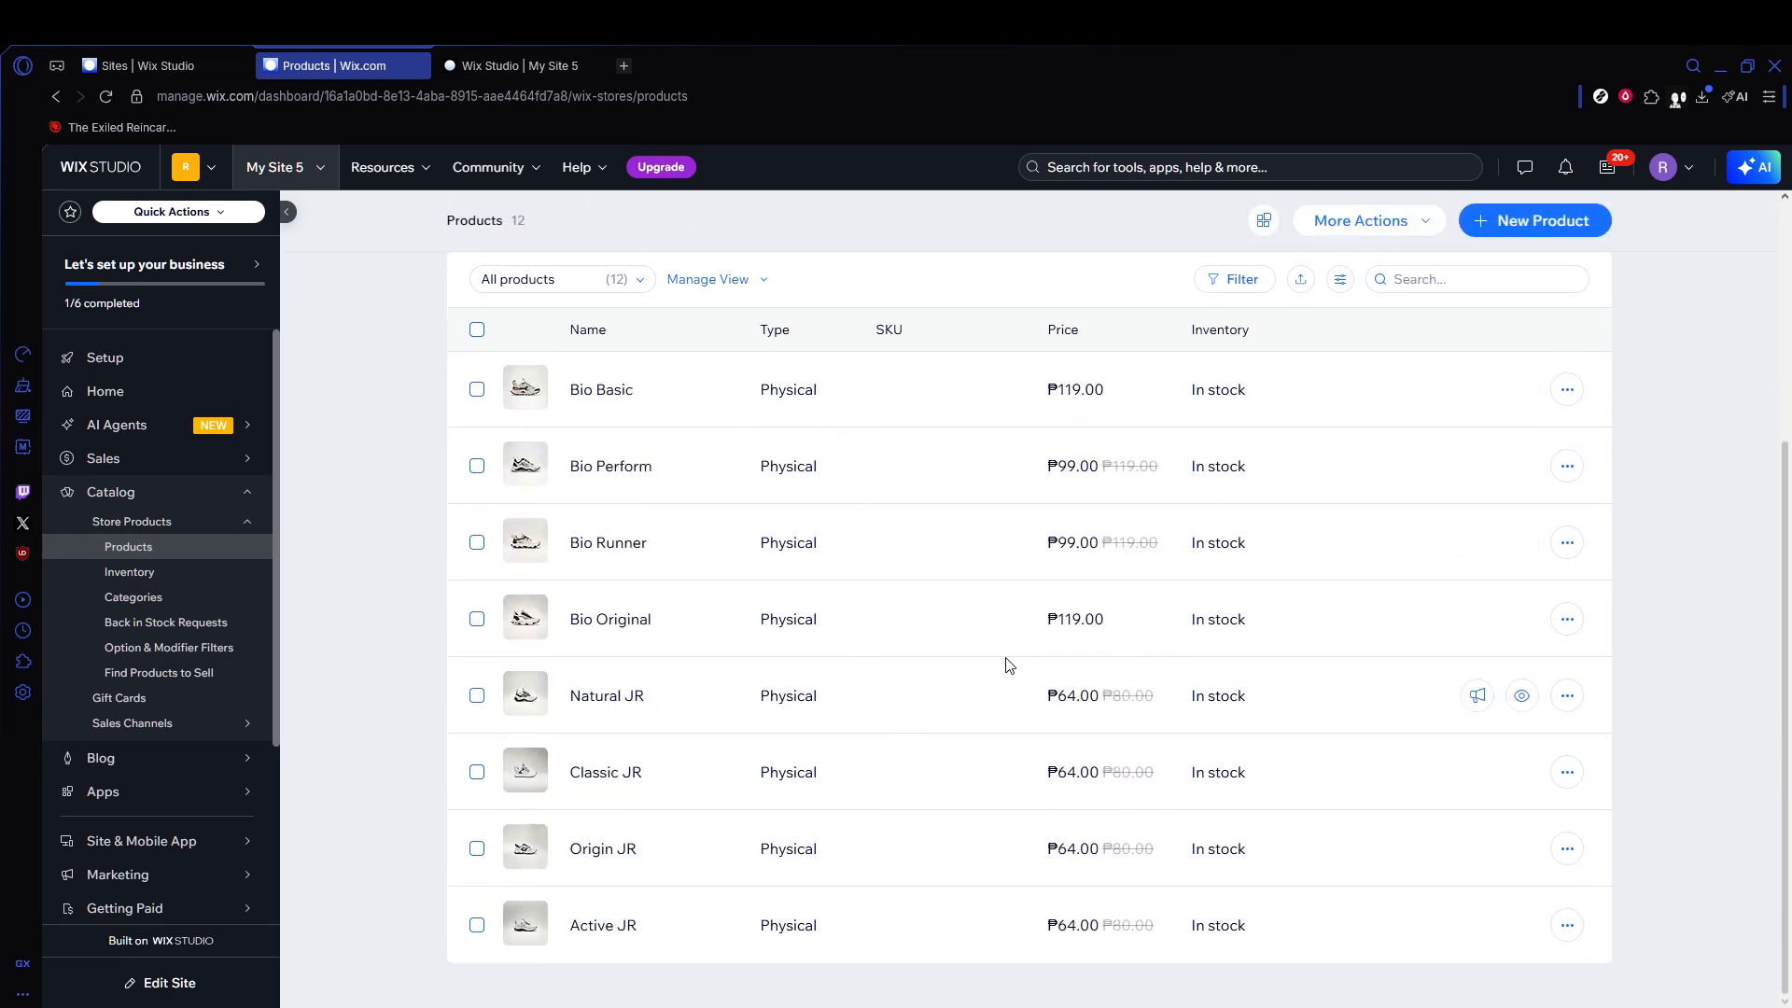
{"action": "scroll", "coordinate": [1055, 686], "scroll_direction": "up", "scroll_amount": 4}
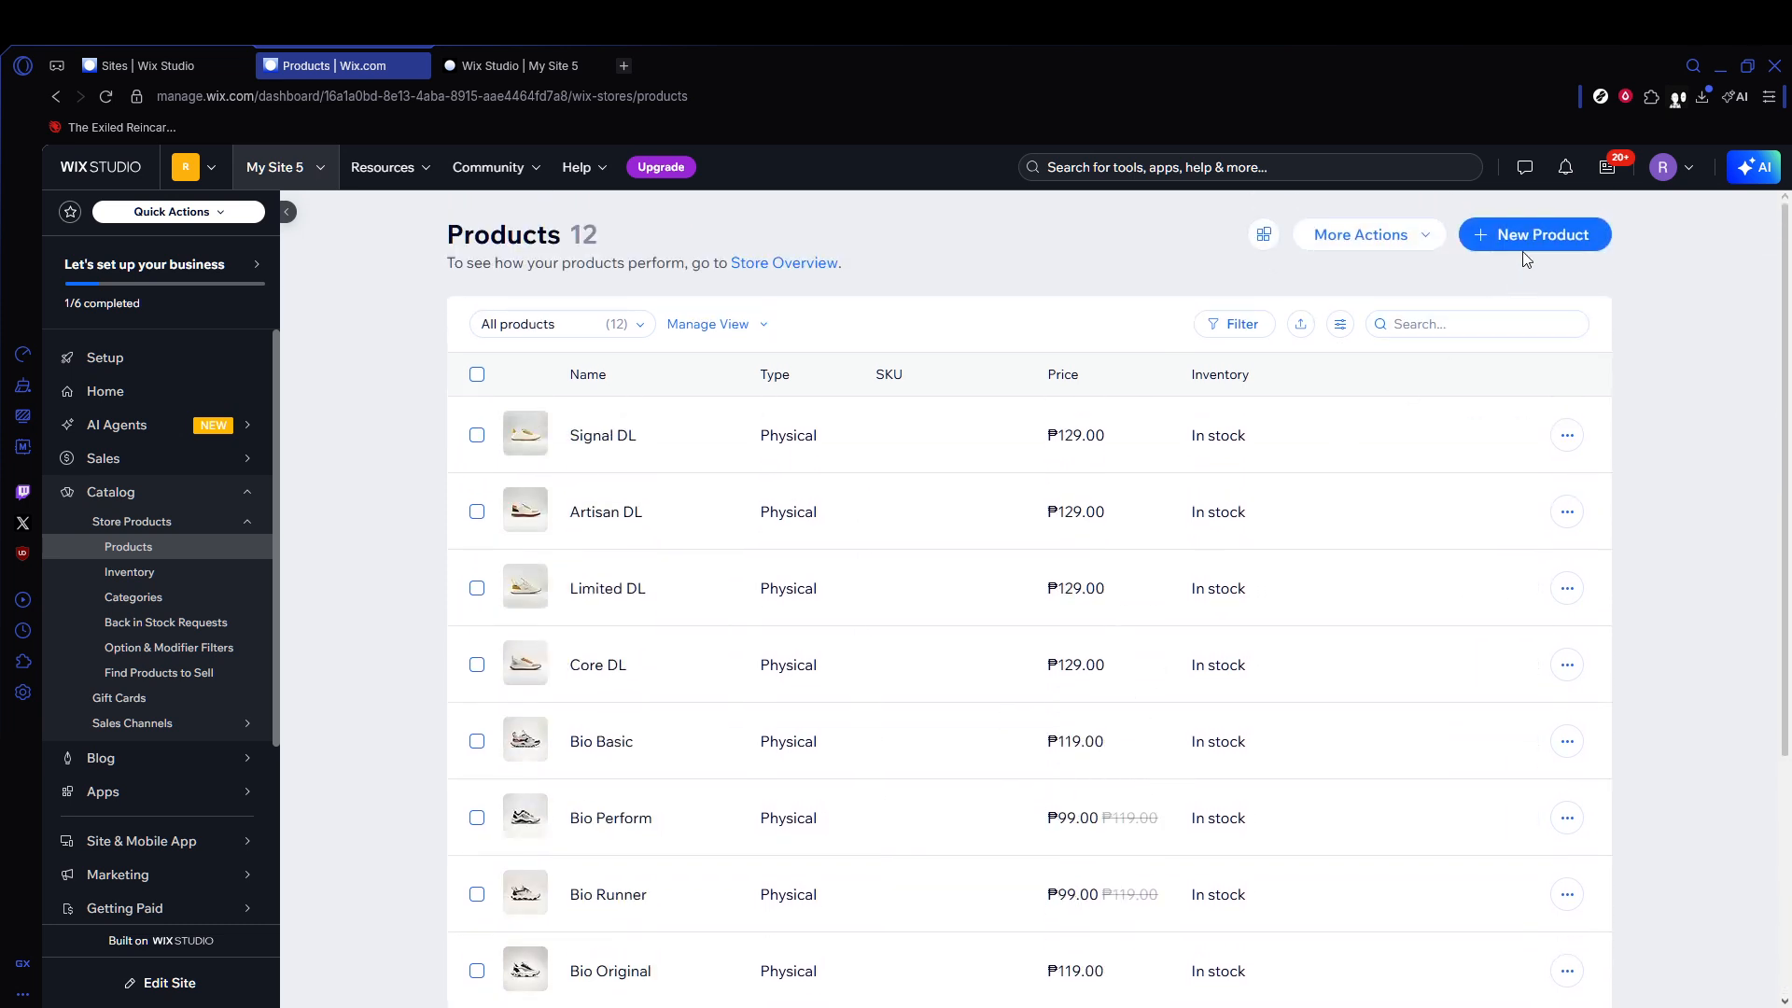
Create a new physical product and add the blue sneaker image found in Media from Wix by searching for "shoe".
{"action": "left_click", "coordinate": [1532, 241]}
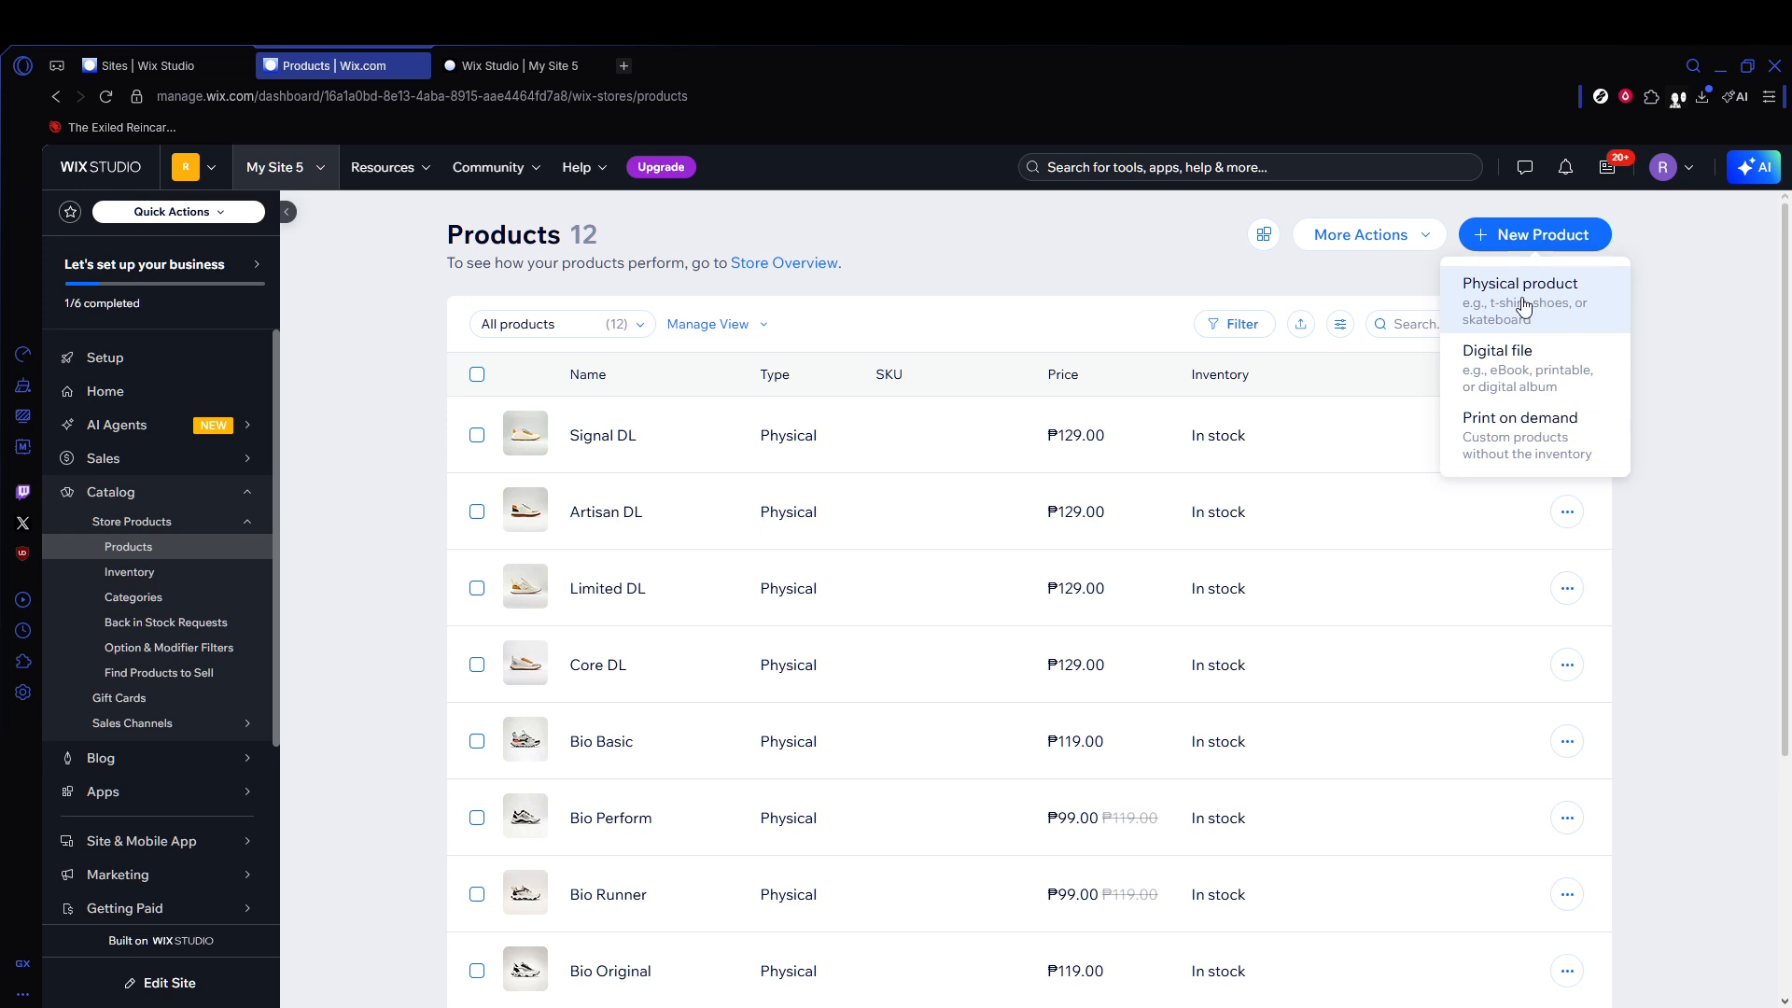
{"action": "left_click", "coordinate": [1553, 316]}
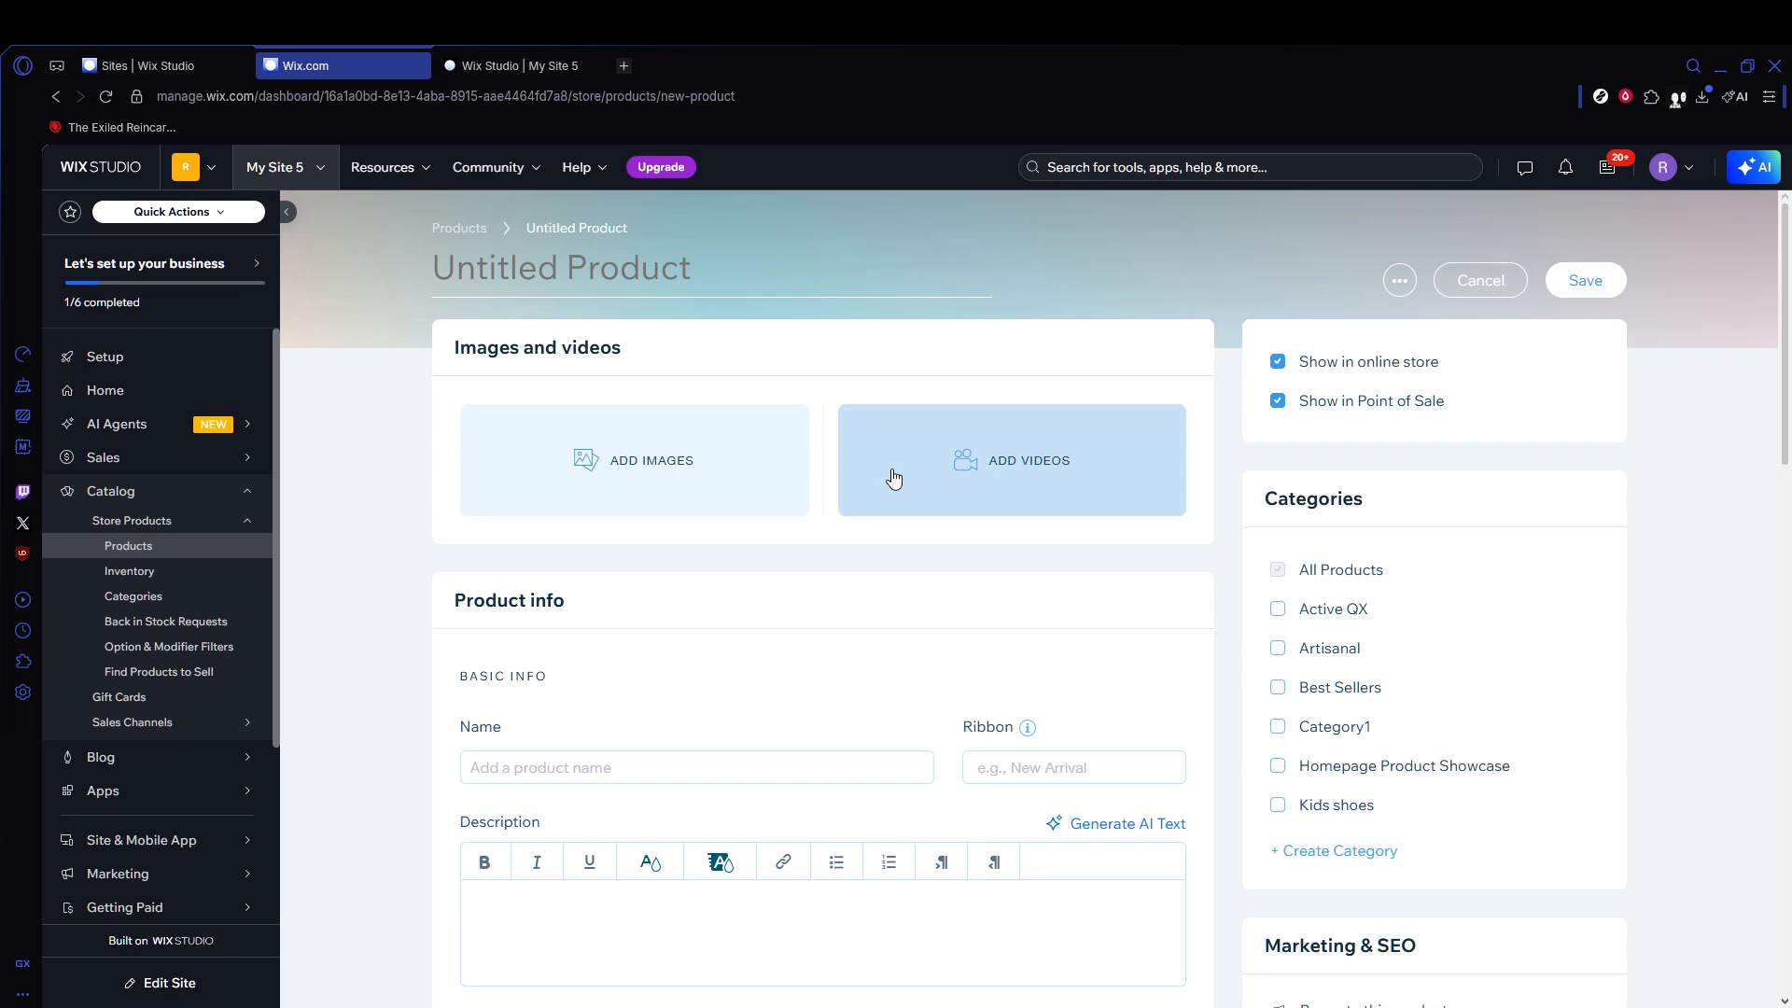
{"action": "left_click", "coordinate": [698, 490]}
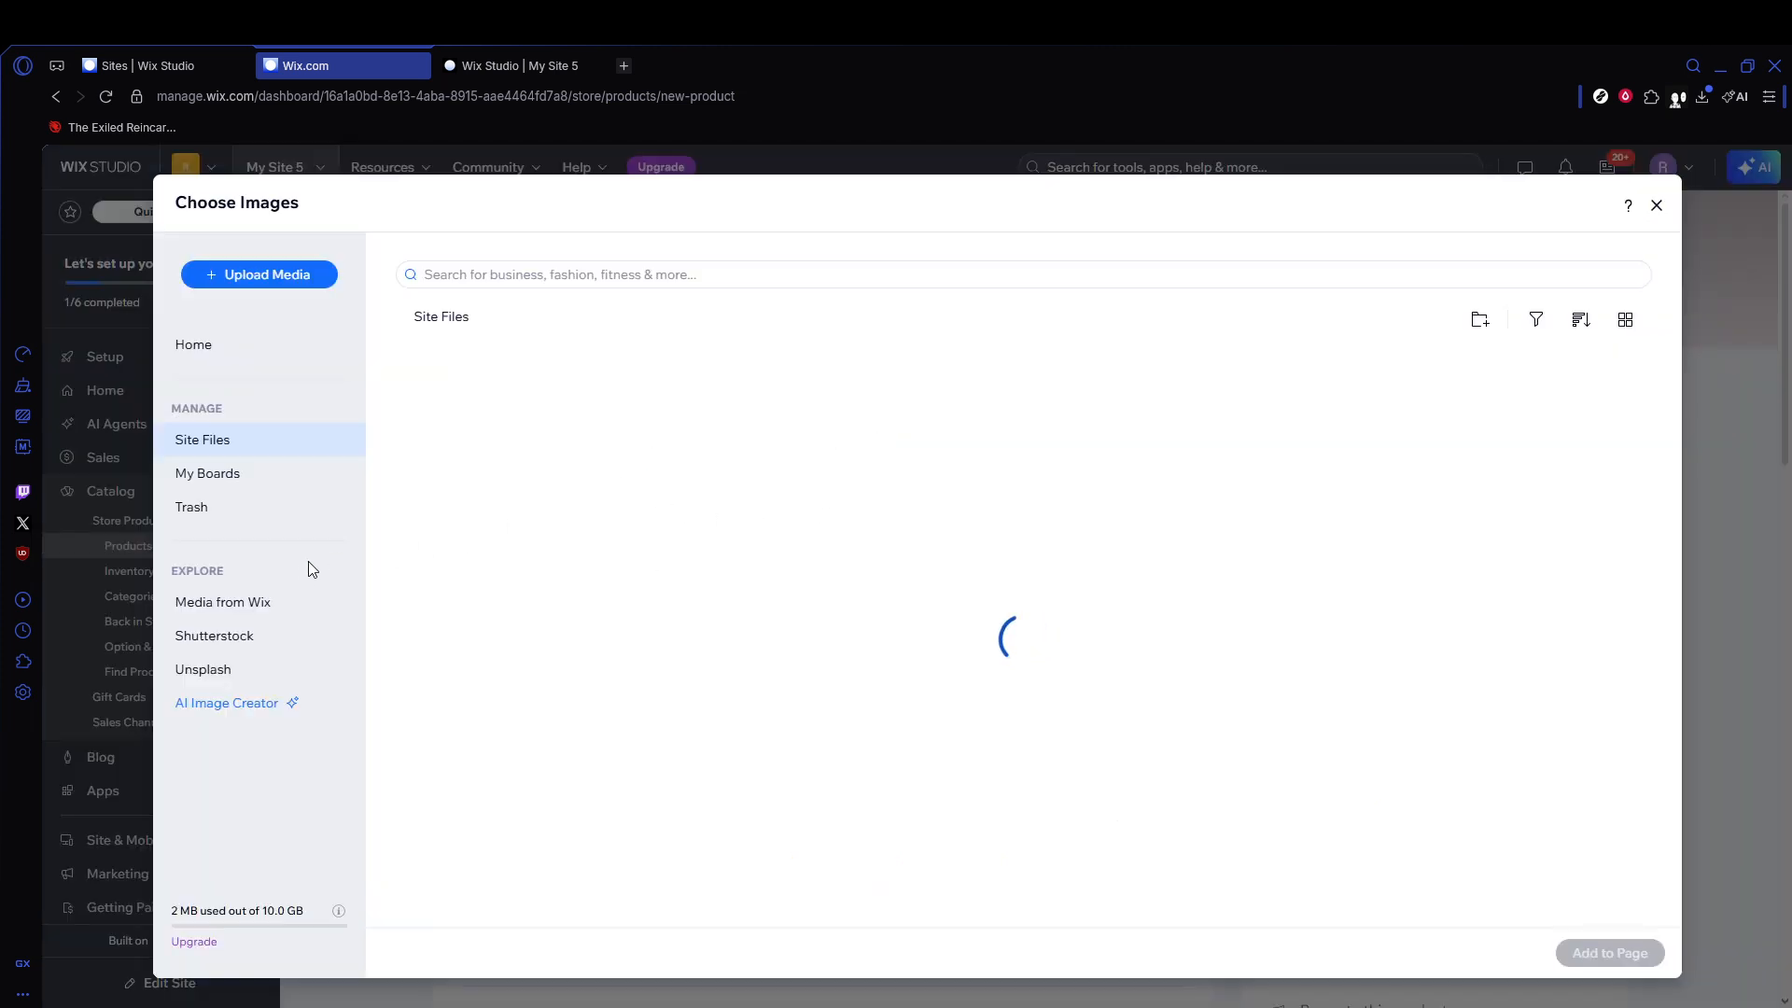
{"action": "left_click", "coordinate": [267, 607]}
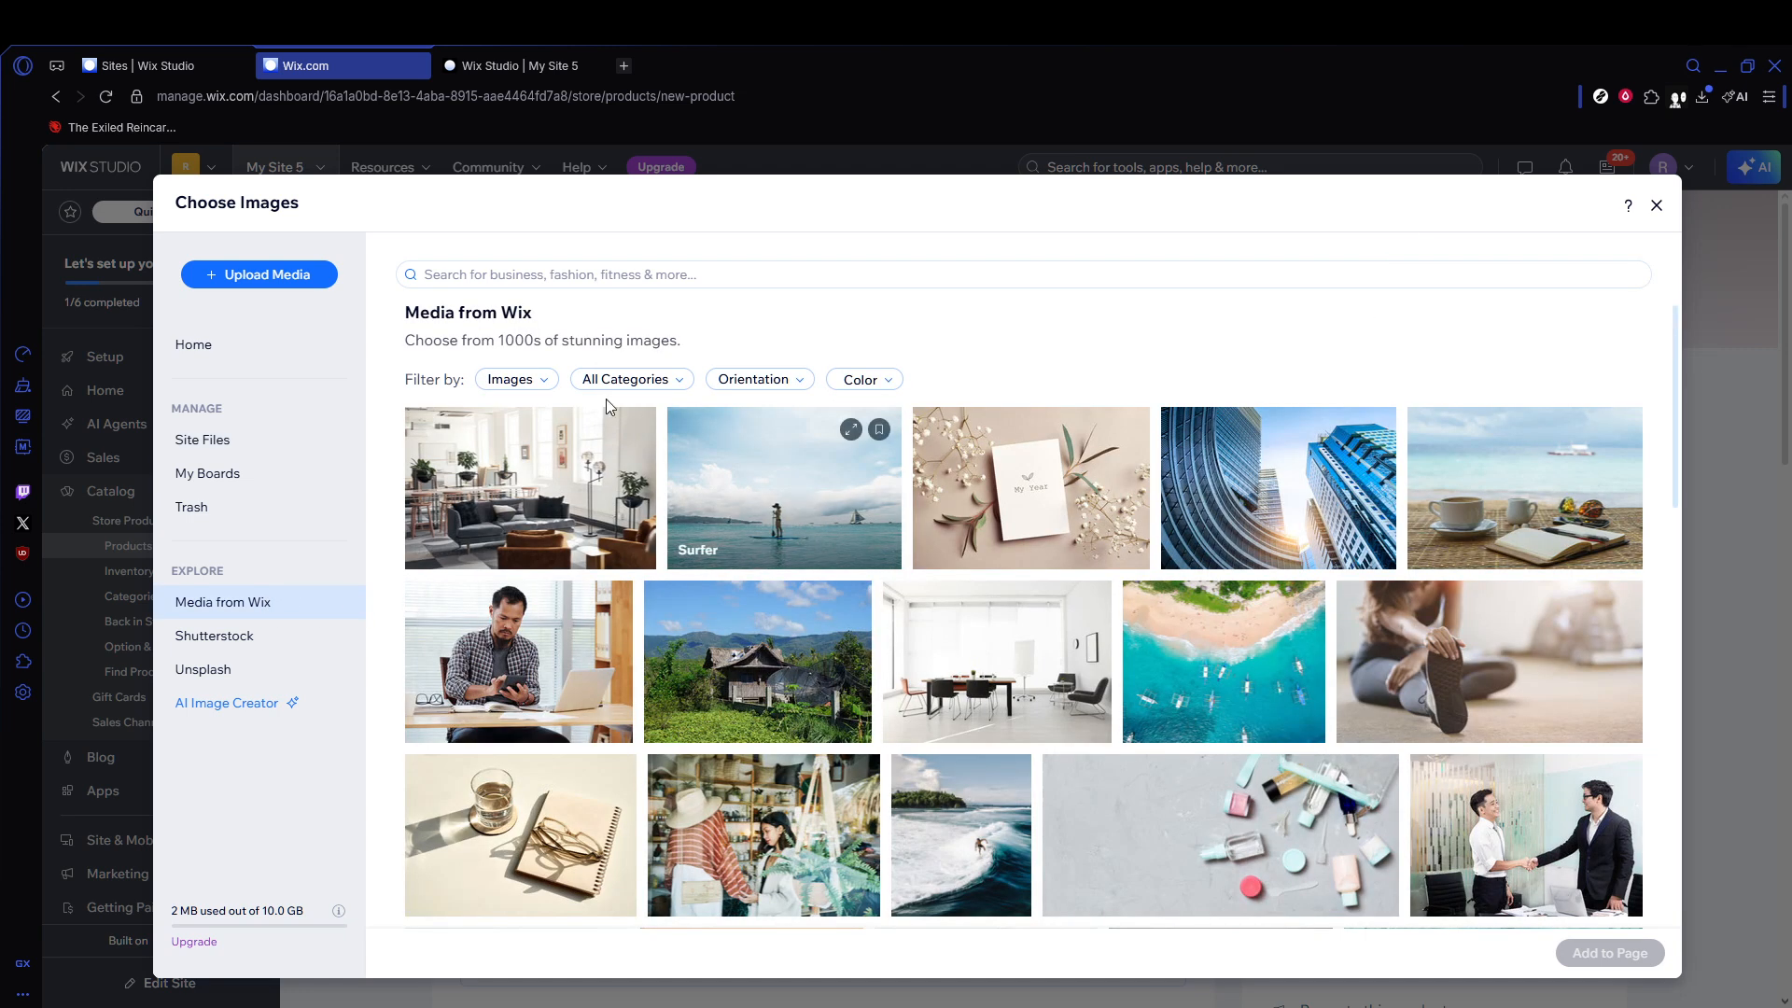
{"action": "left_click", "coordinate": [618, 277]}
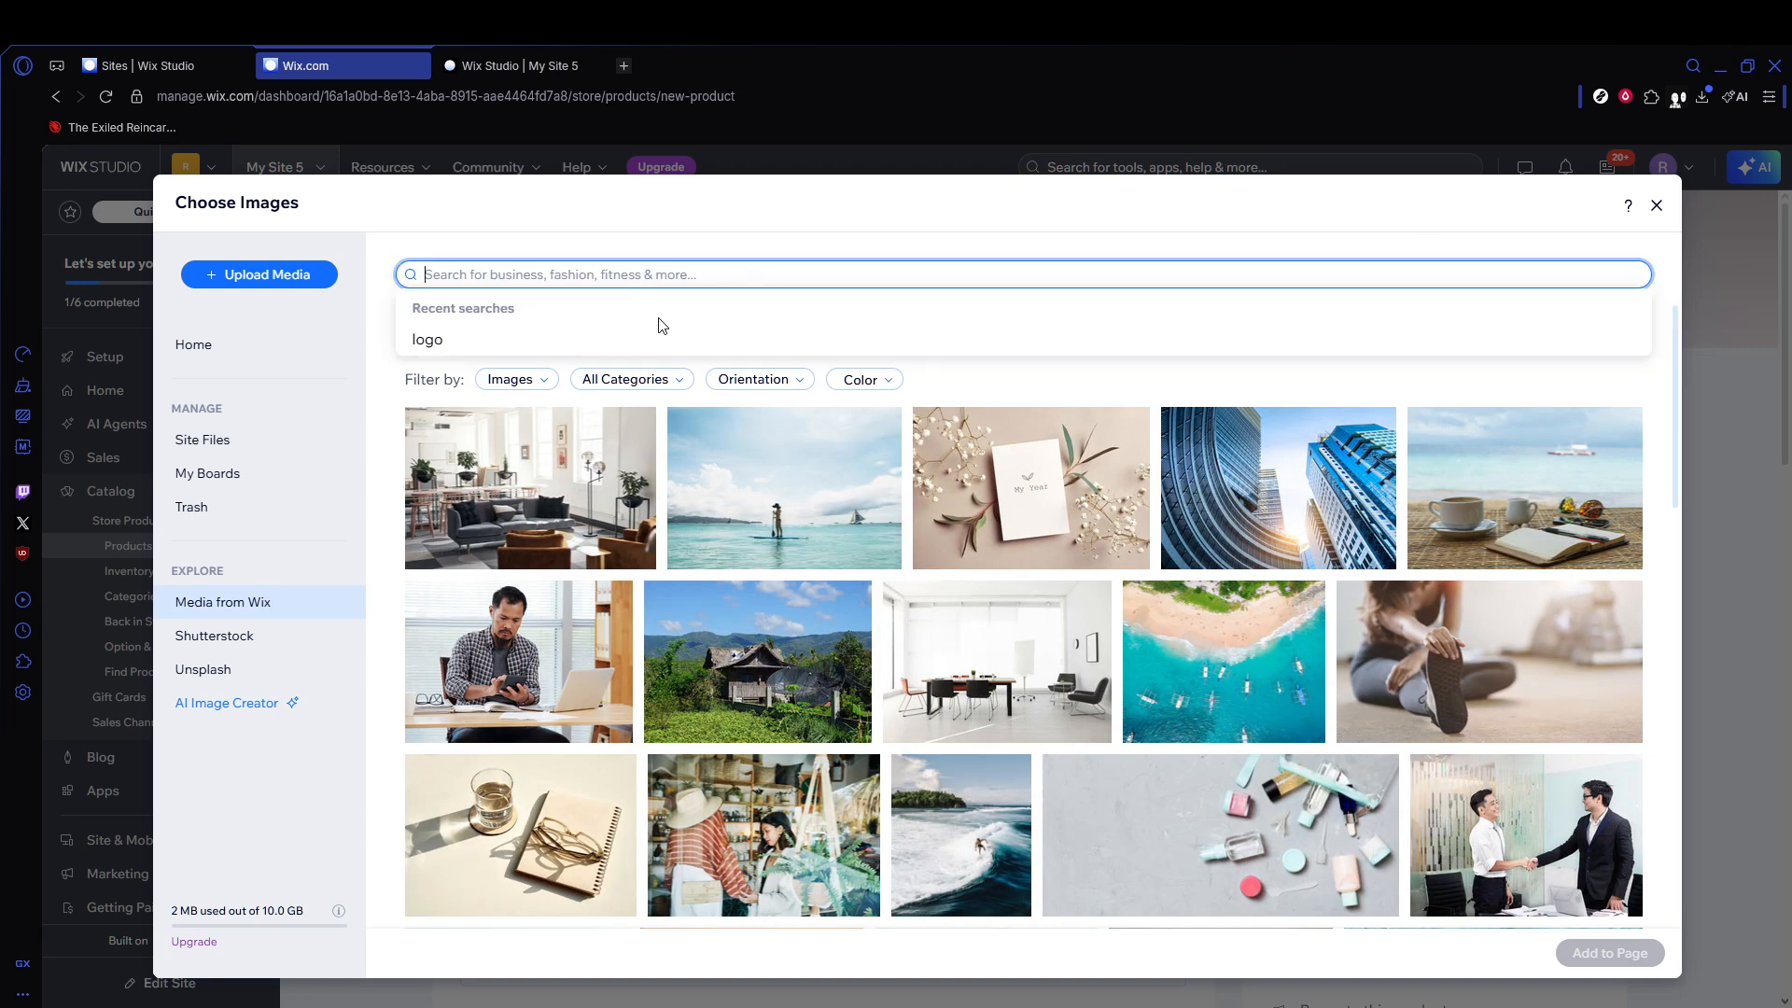
{"action": "type", "text": "shoe"}
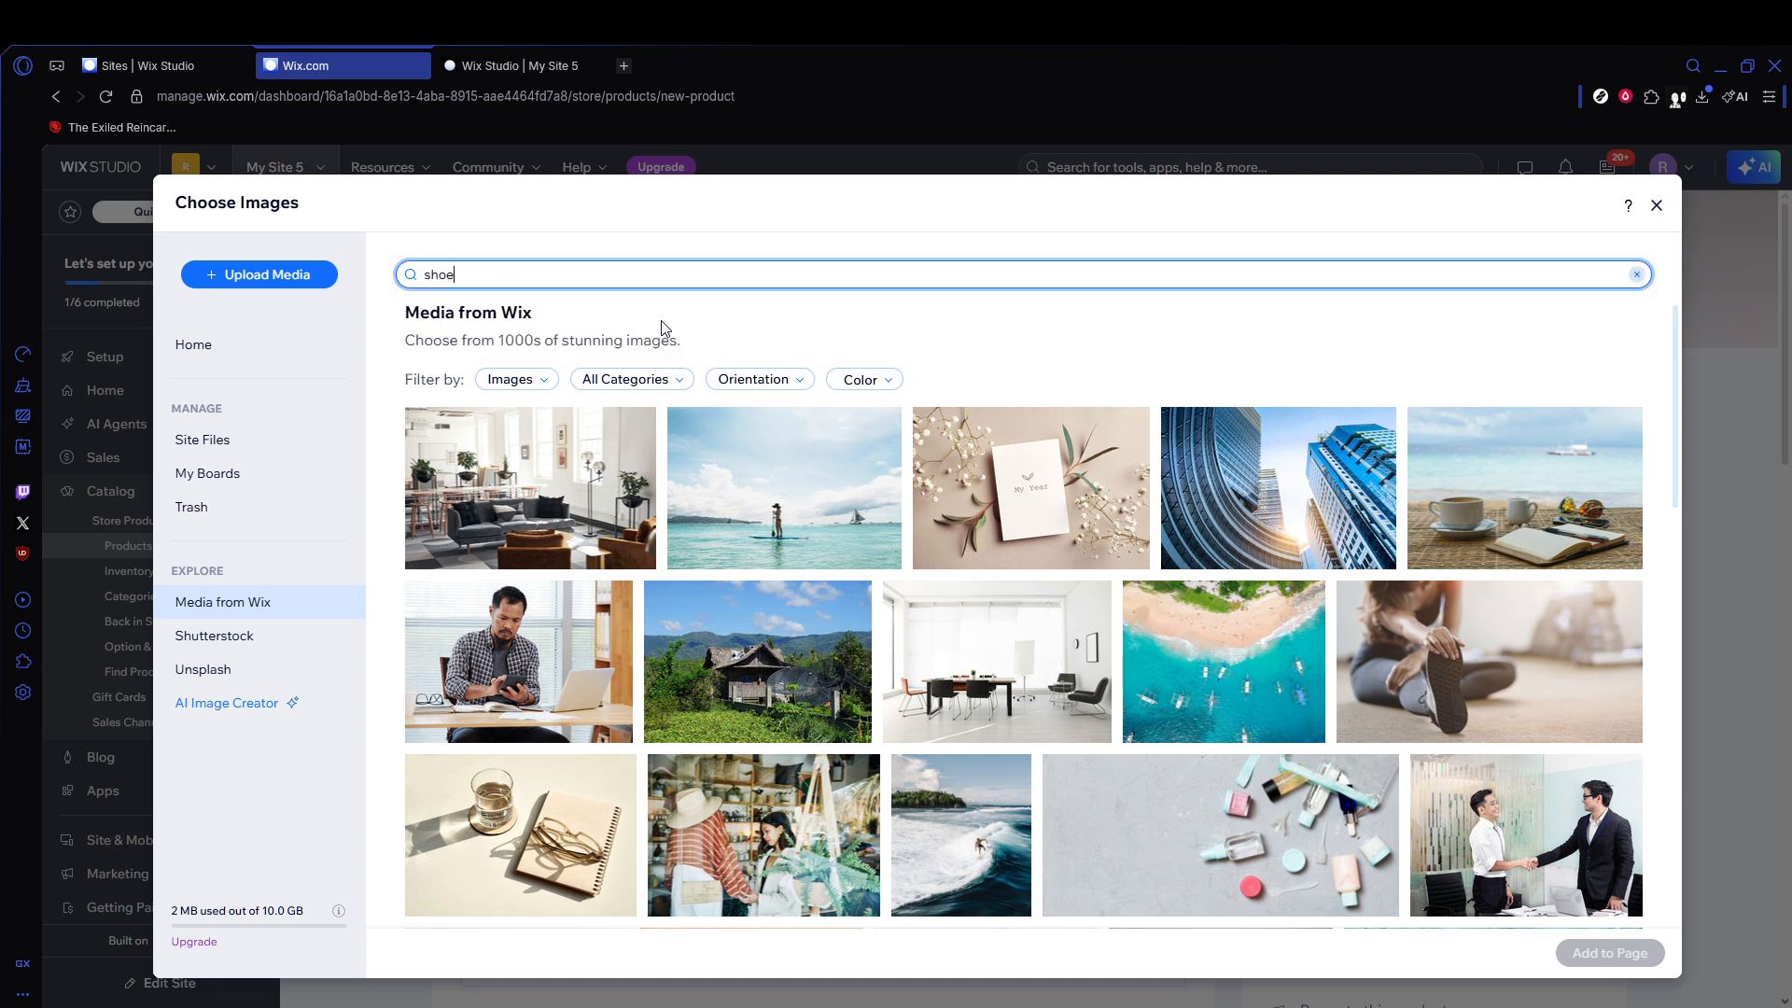
{"action": "key", "text": "Return"}
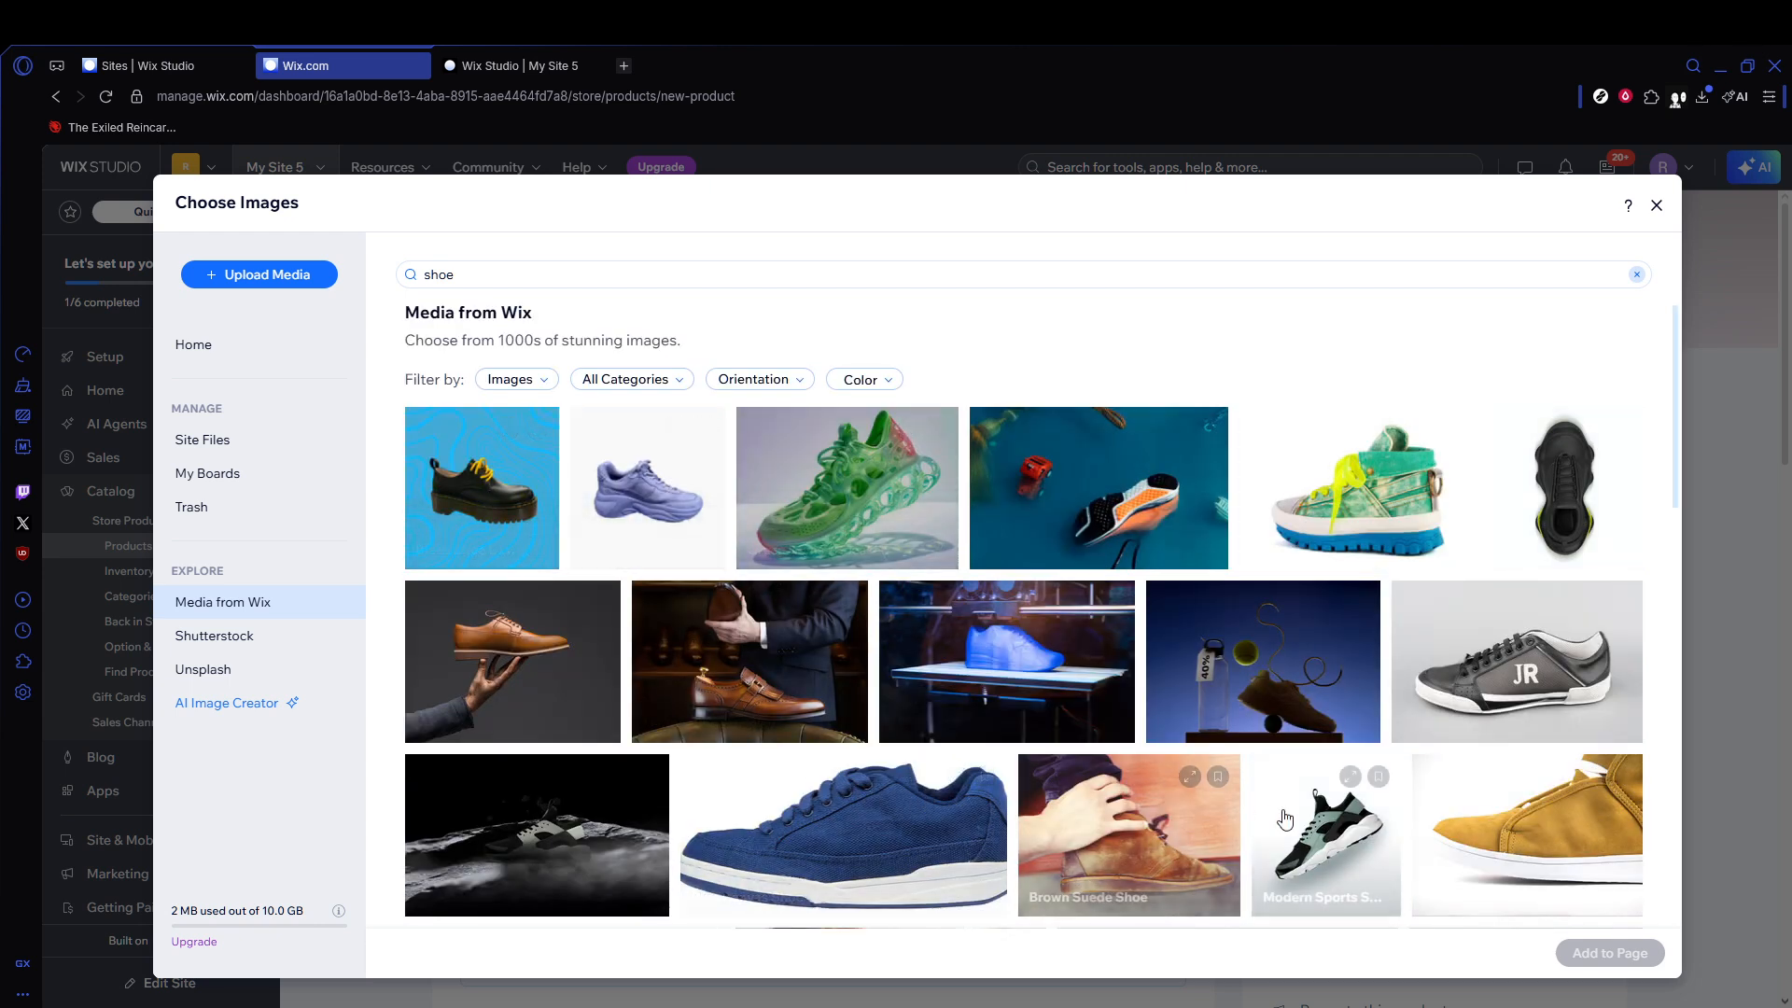
{"action": "left_click", "coordinate": [966, 861]}
{"action": "left_click", "coordinate": [1604, 953]}
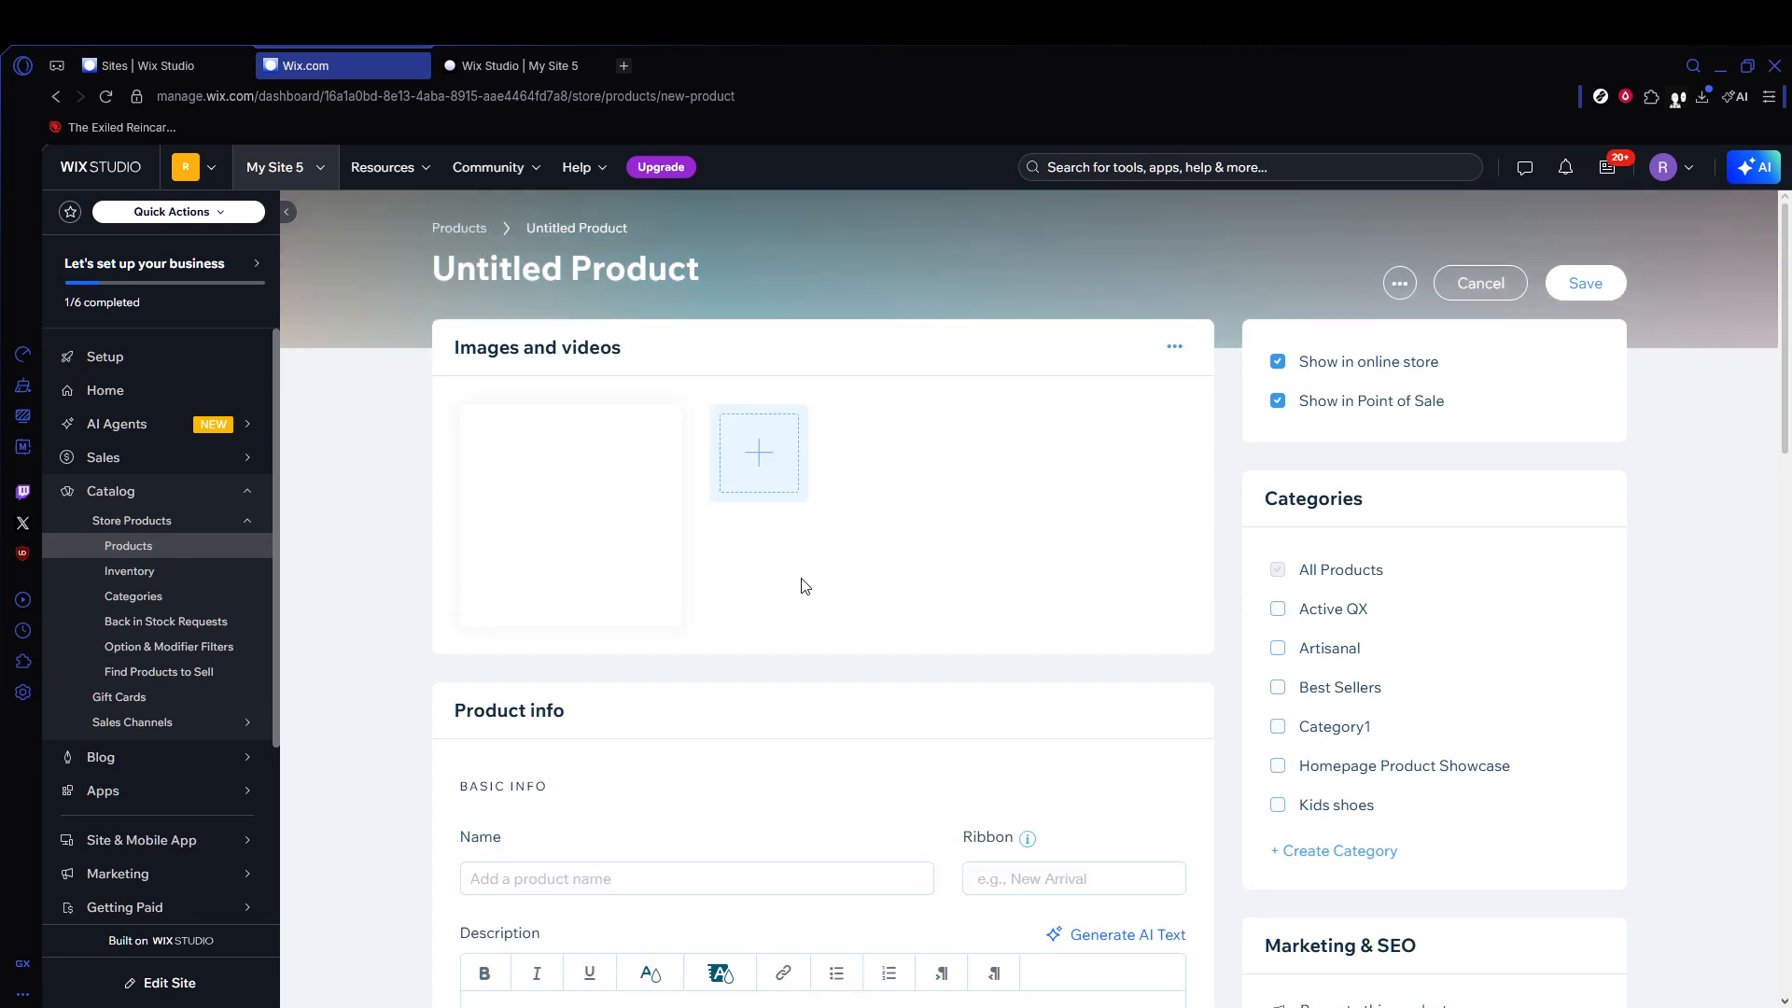
Name the new product "product 1" and set its price to ₱100.
{"action": "scroll", "coordinate": [757, 786], "scroll_direction": "down", "scroll_amount": 2}
{"action": "left_click", "coordinate": [558, 691]}
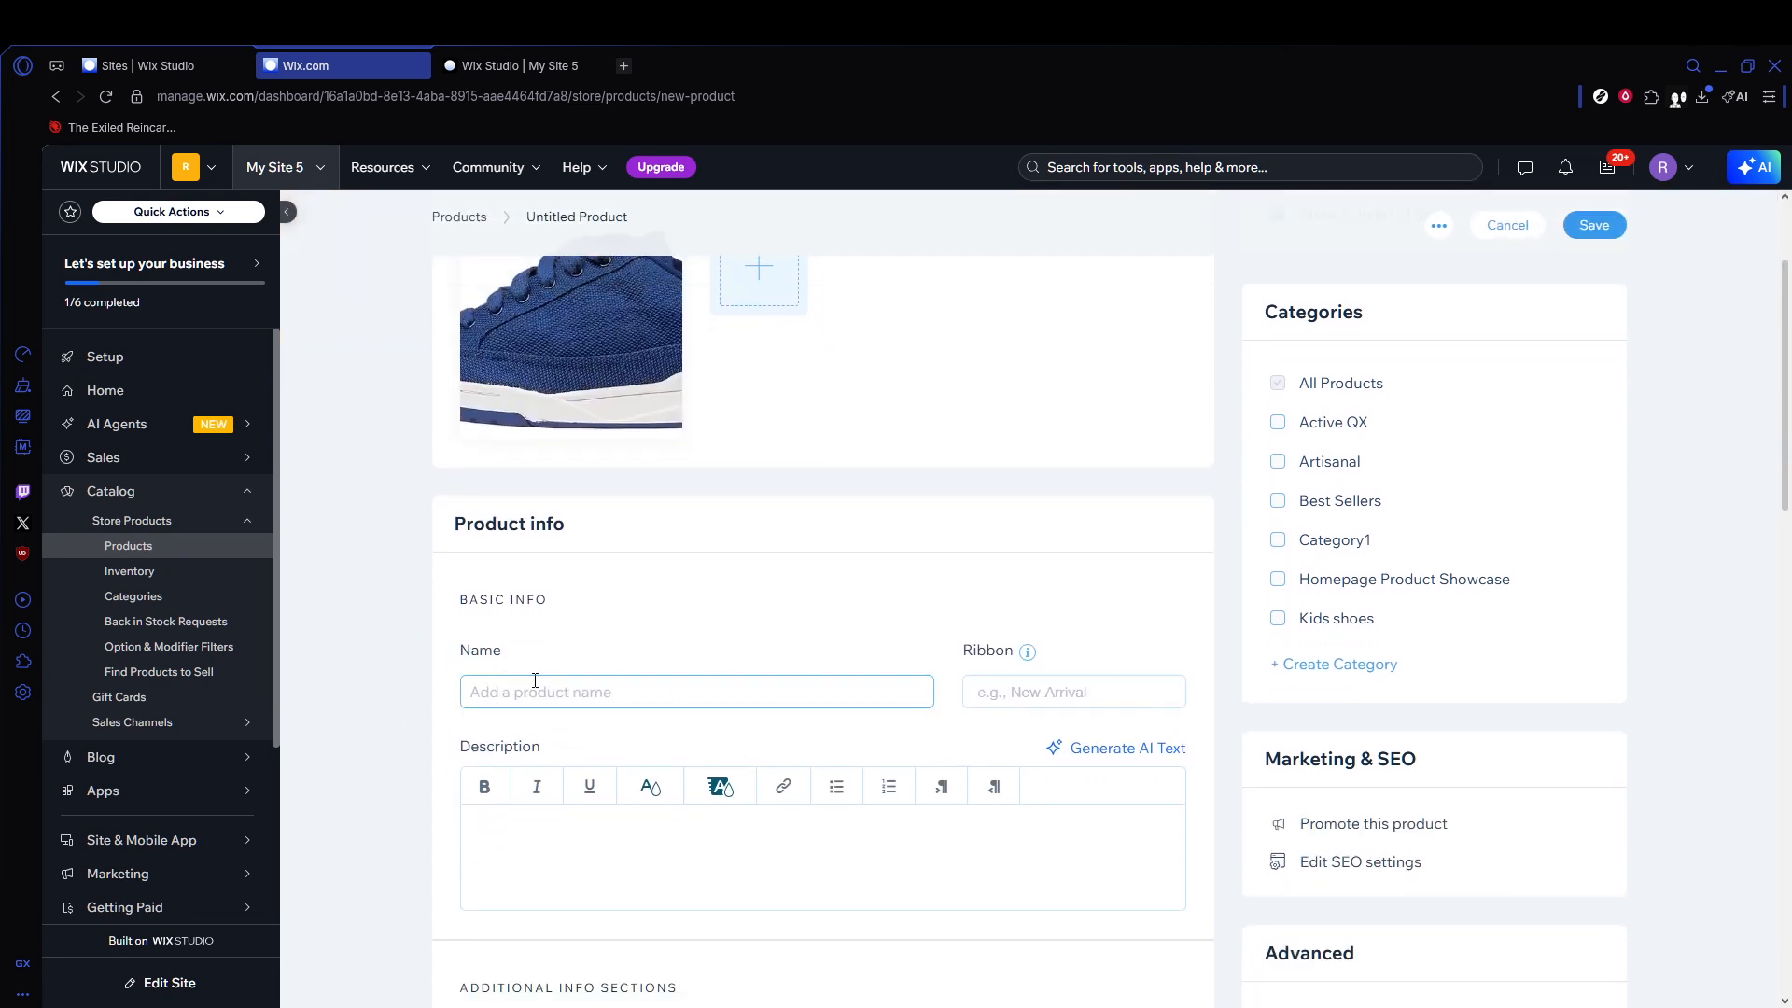
{"action": "type", "text": "product 1"}
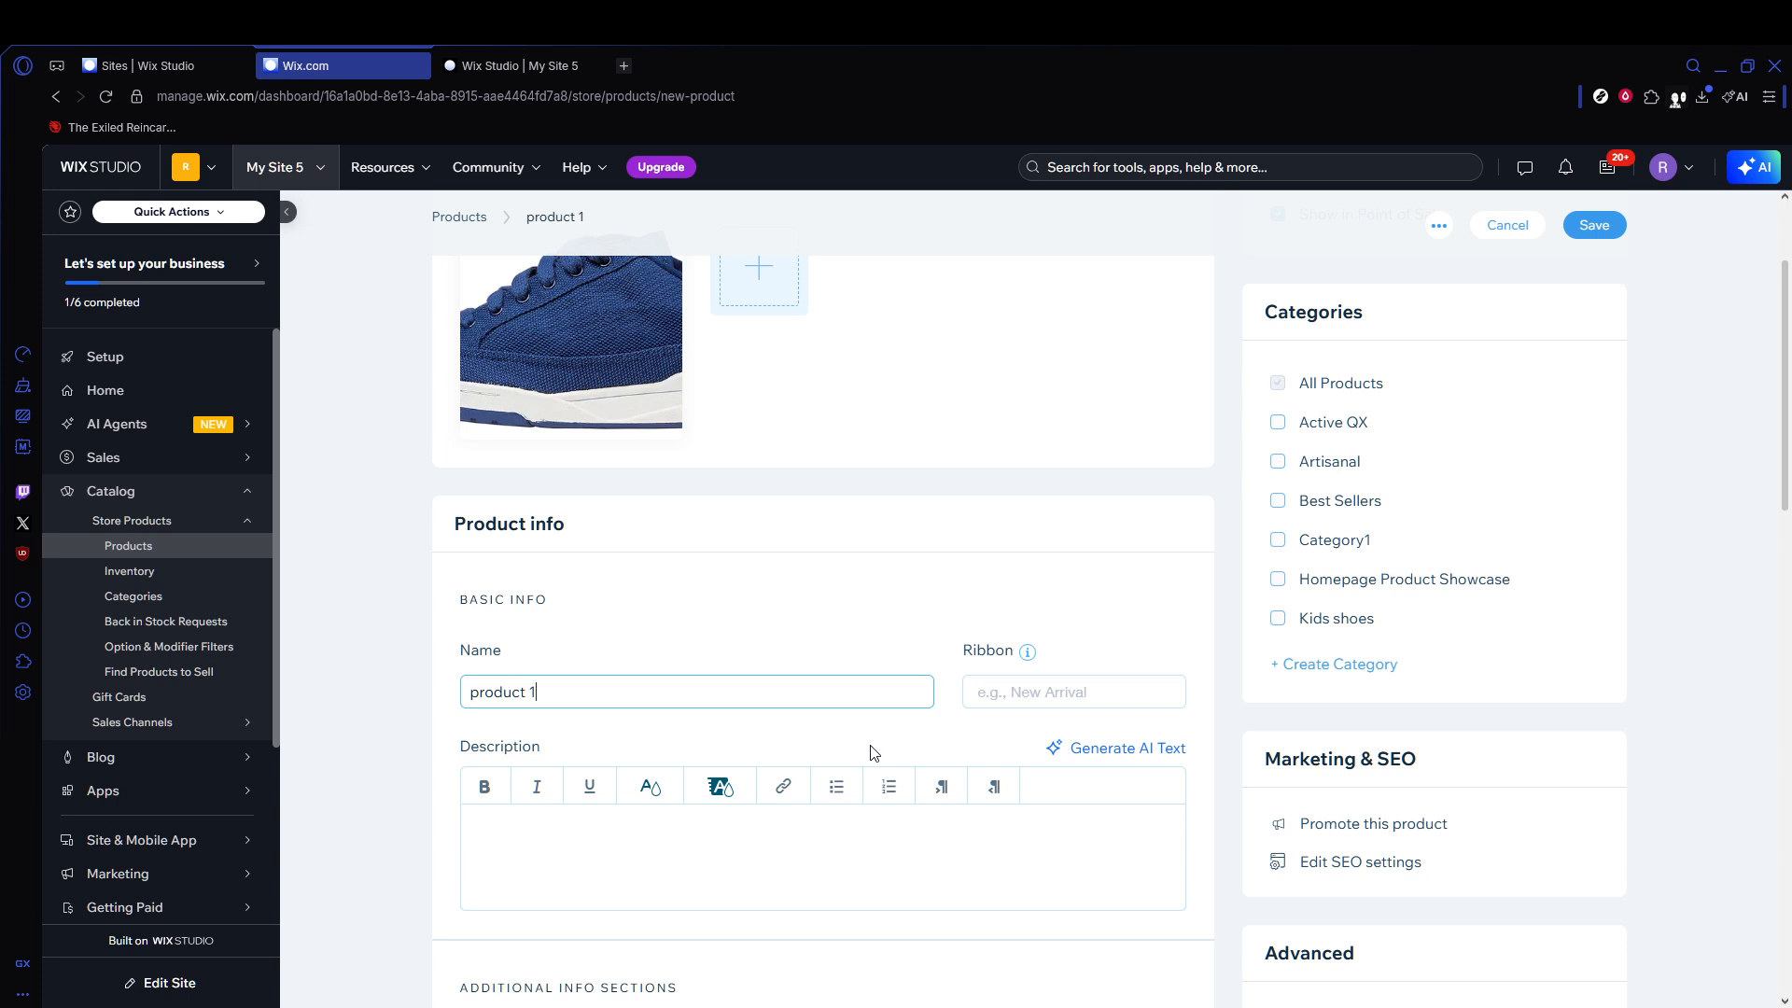
{"action": "scroll", "coordinate": [877, 794], "scroll_direction": "down", "scroll_amount": 2}
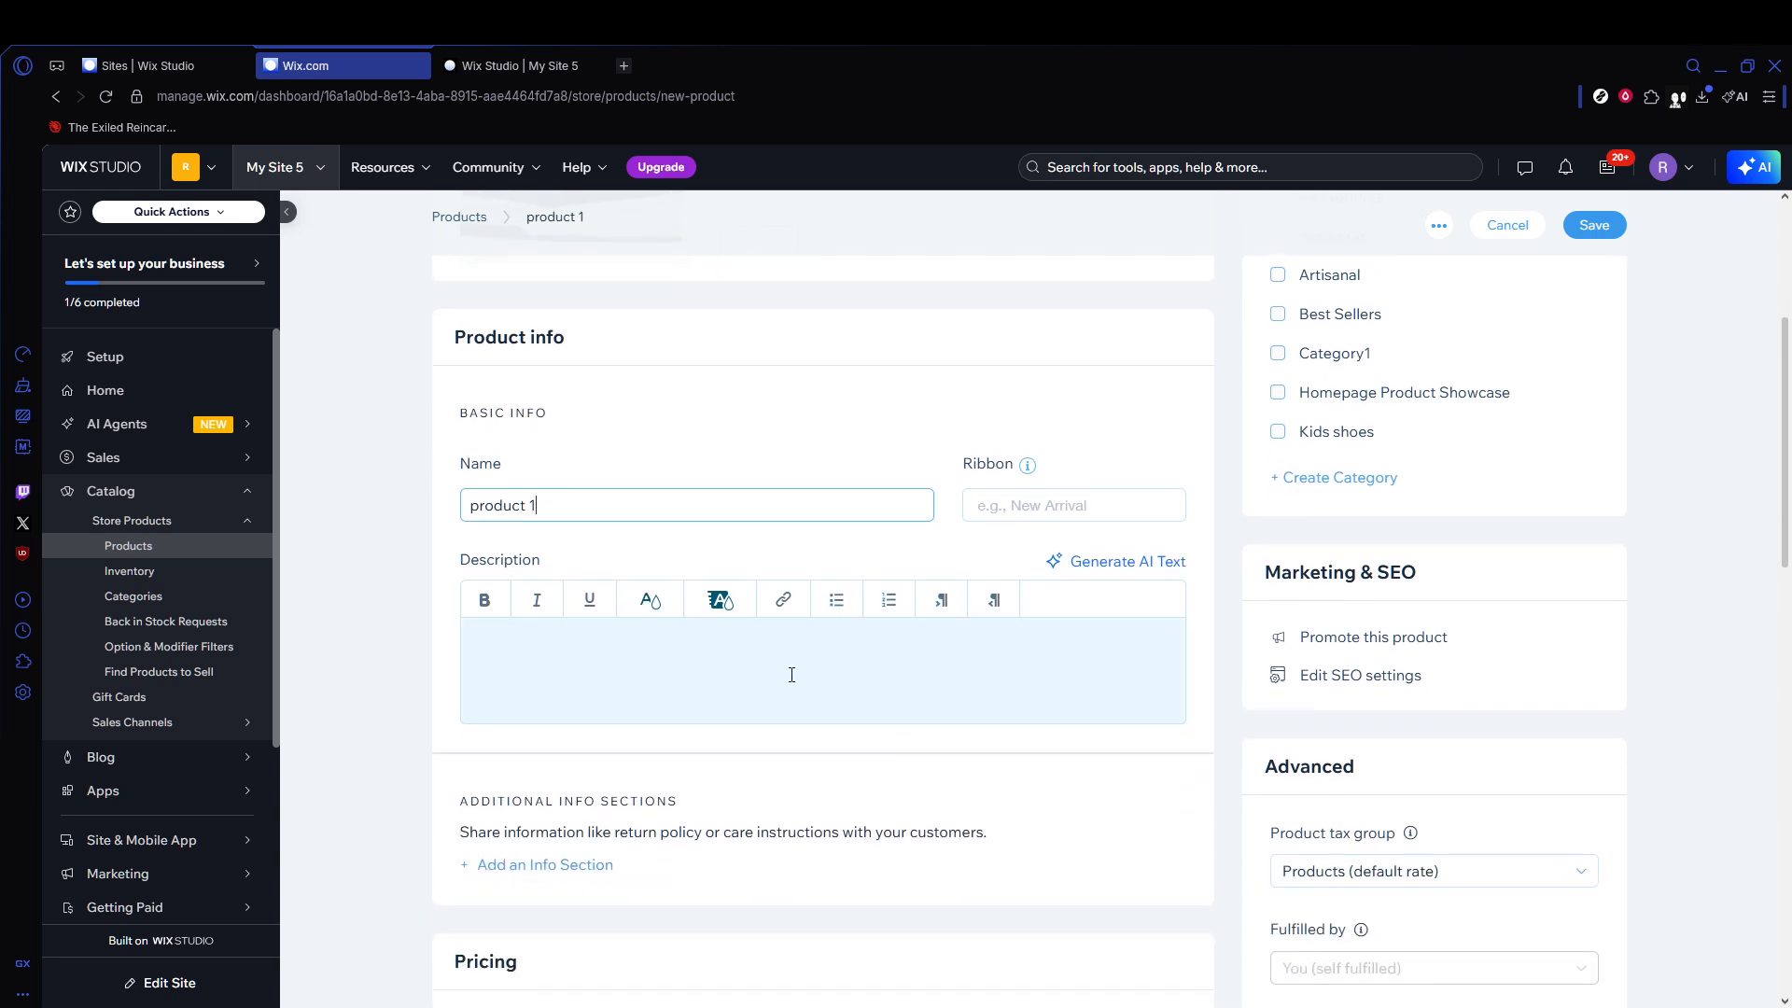
{"action": "scroll", "coordinate": [806, 710], "scroll_direction": "down", "scroll_amount": 1}
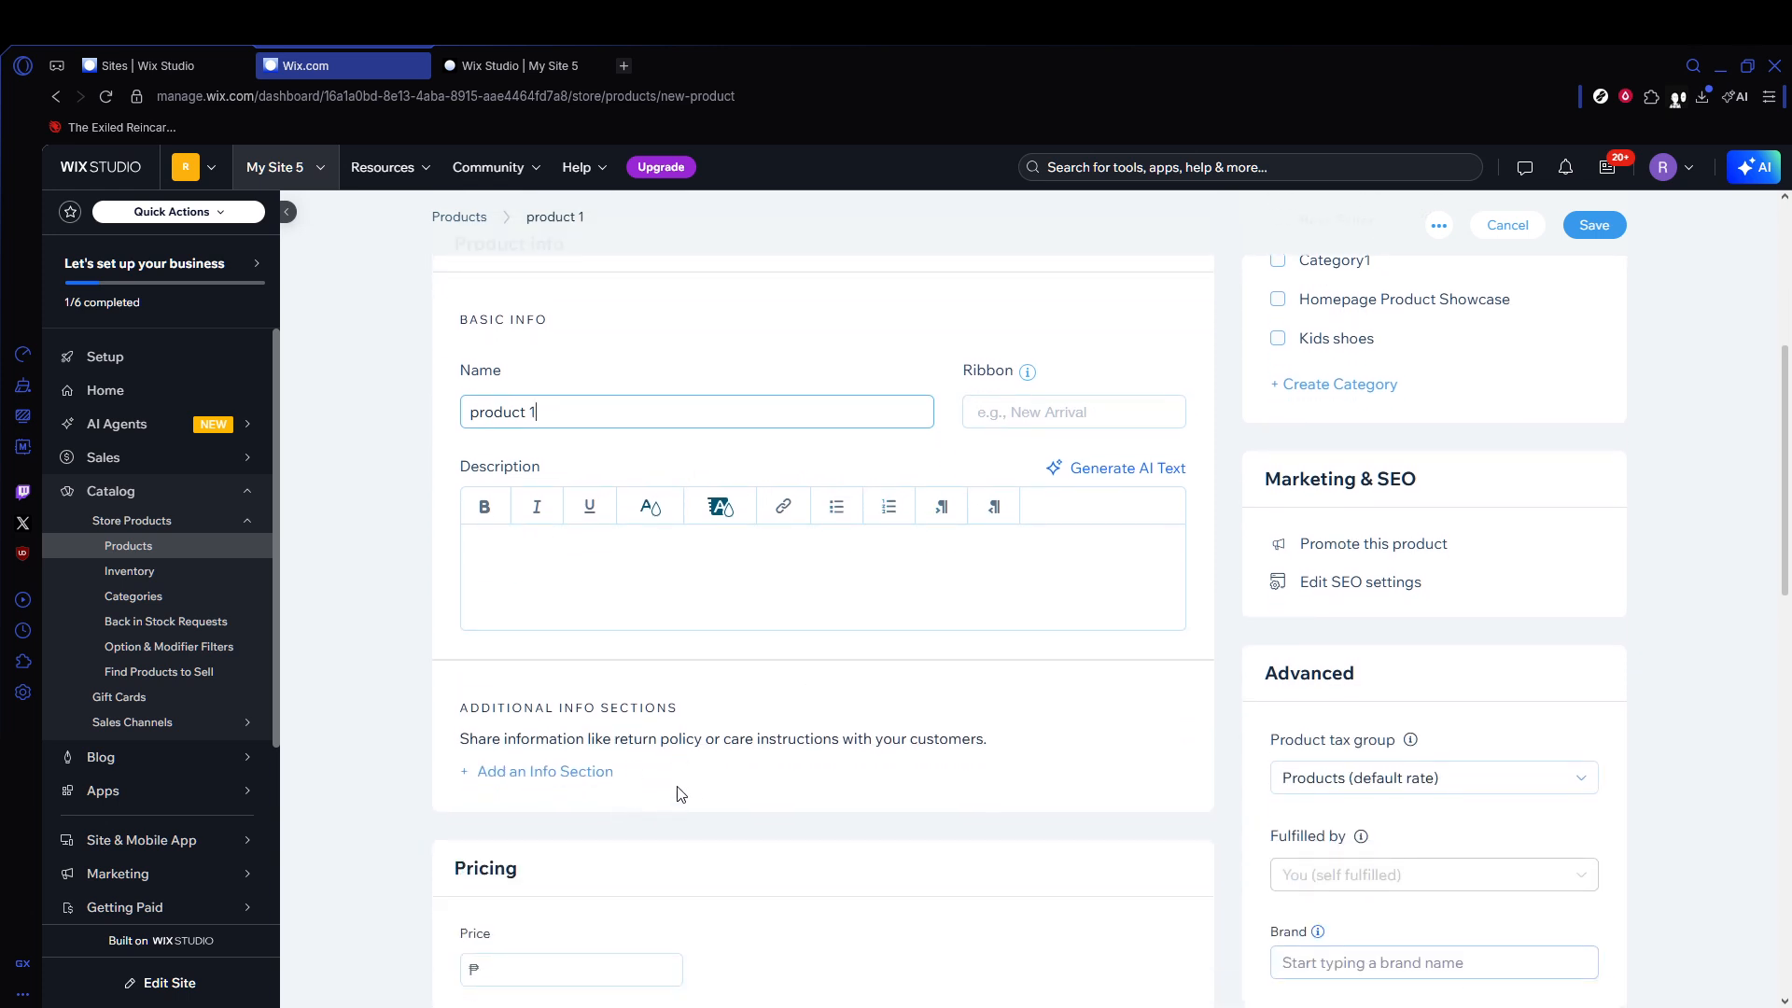
{"action": "scroll", "coordinate": [681, 795], "scroll_direction": "down", "scroll_amount": 3}
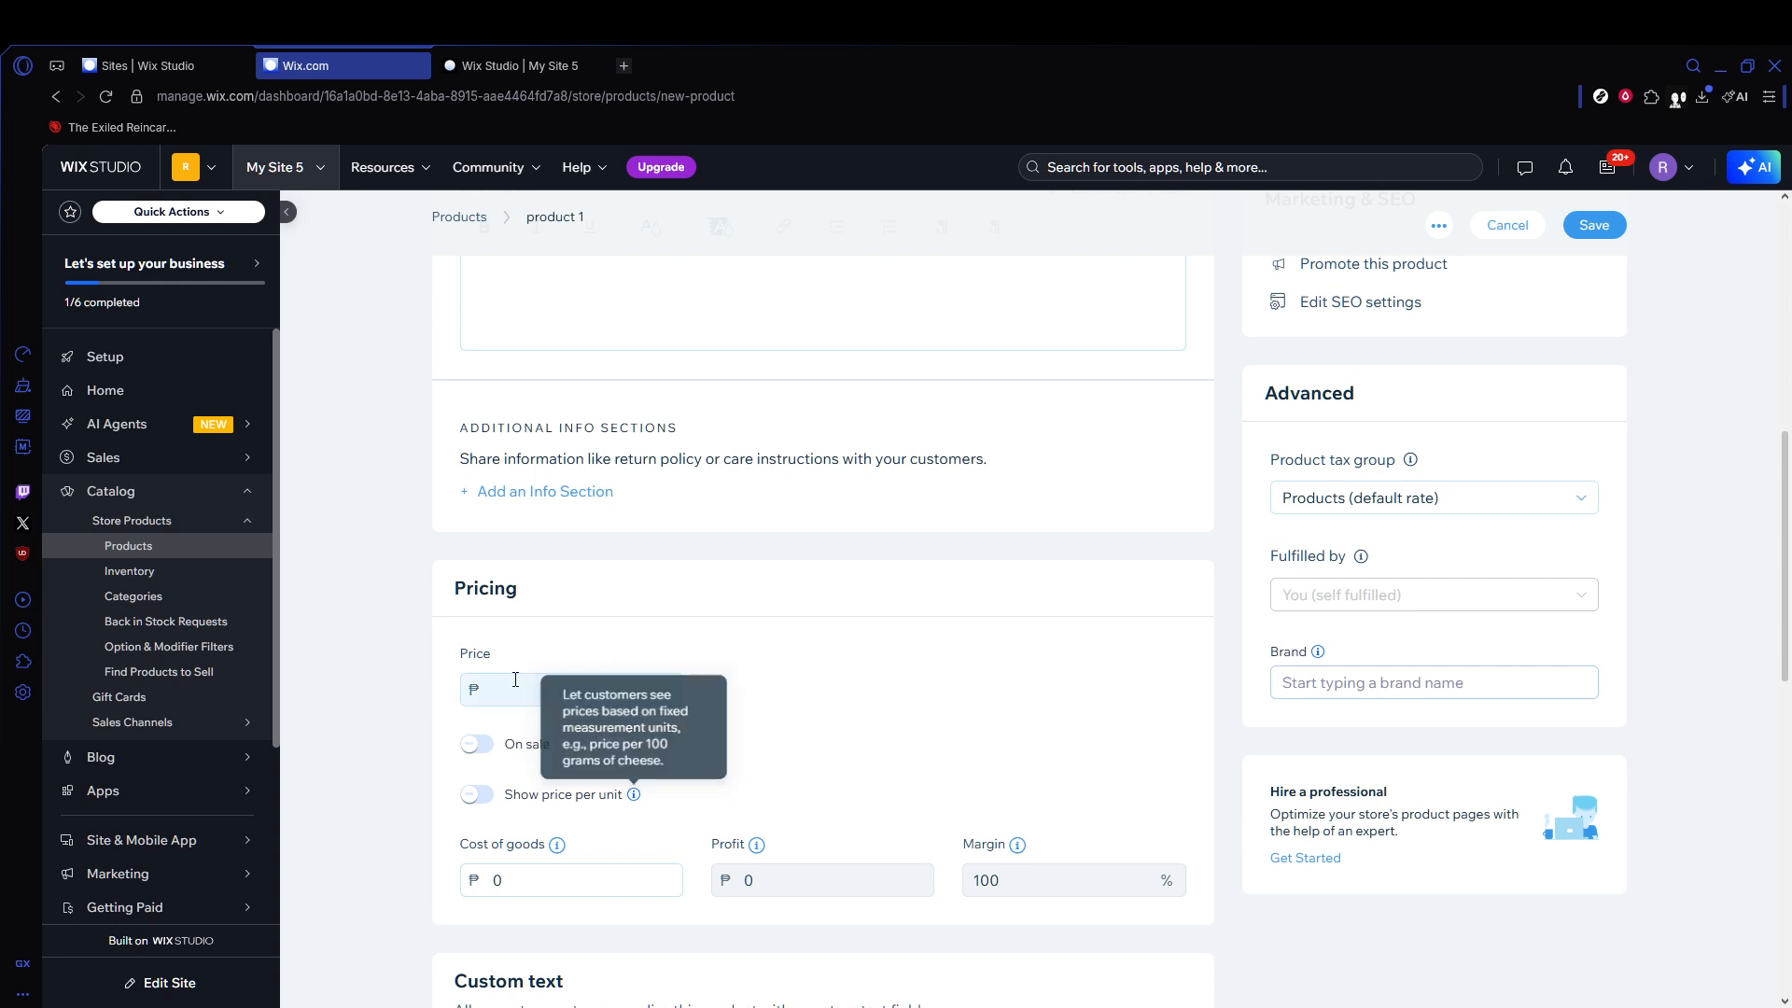
{"action": "left_click", "coordinate": [510, 689]}
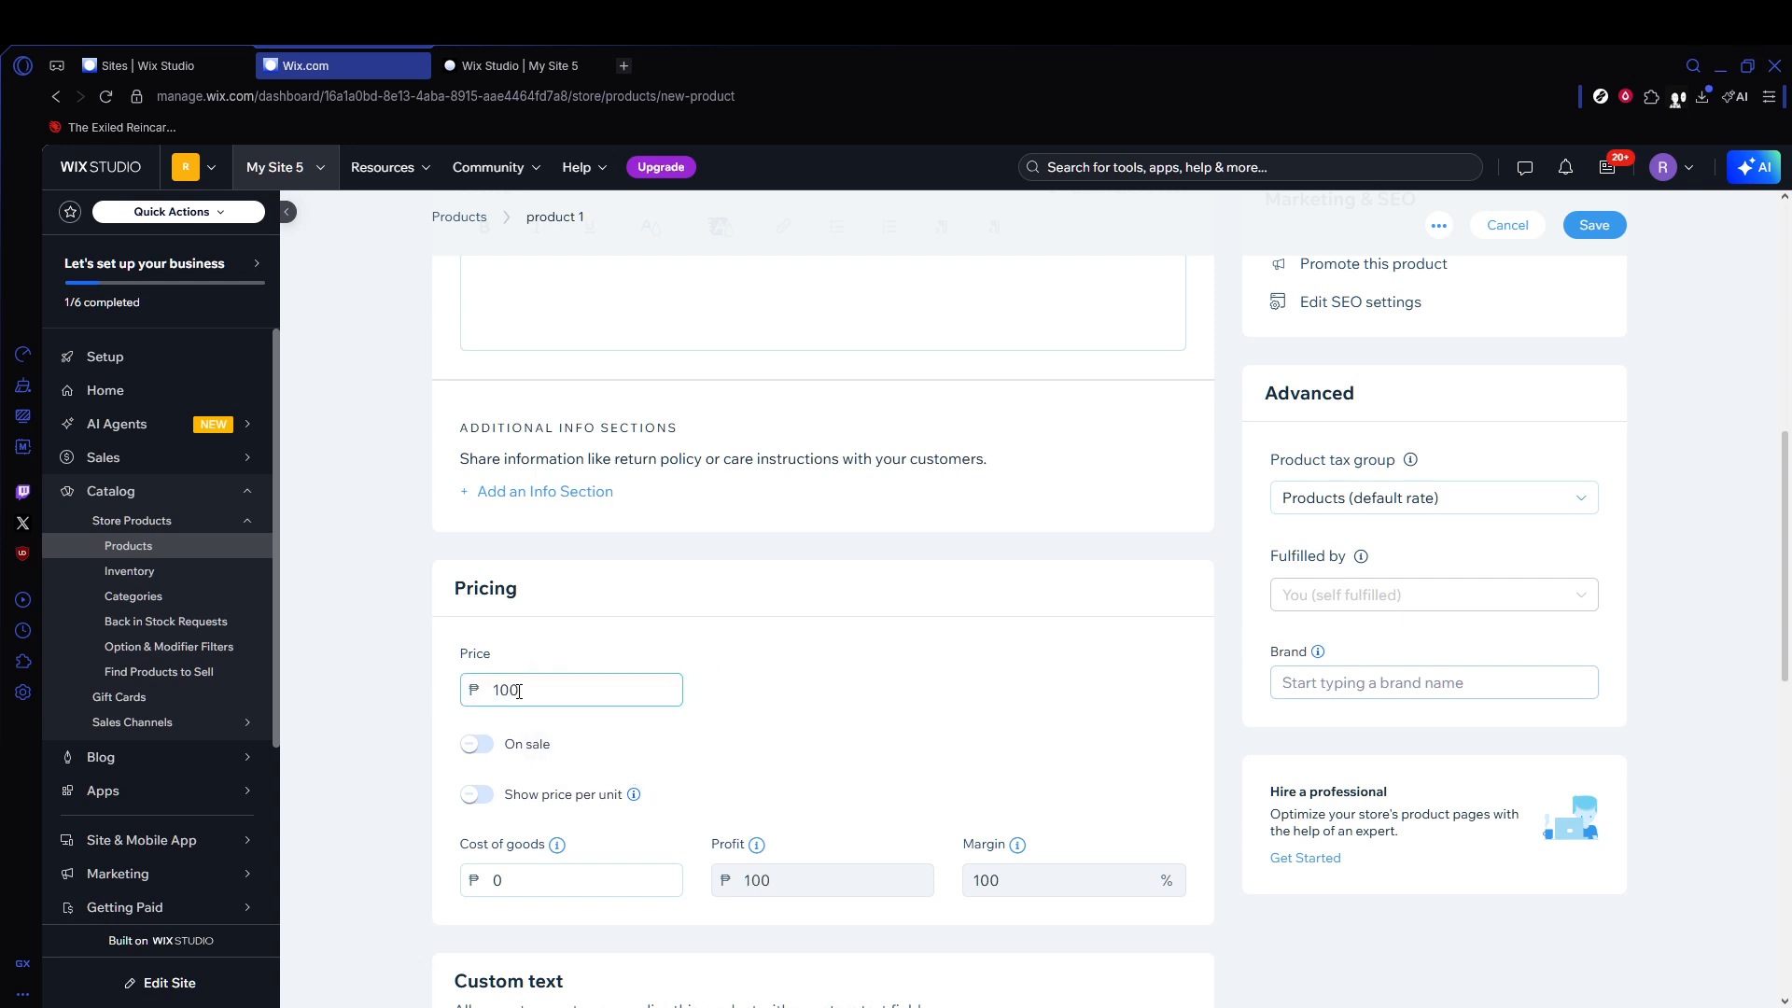
Check the product's cost, custom text, options, inventory and shipping sections, and save the new product.
{"action": "scroll", "coordinate": [538, 789], "scroll_direction": "down", "scroll_amount": 3}
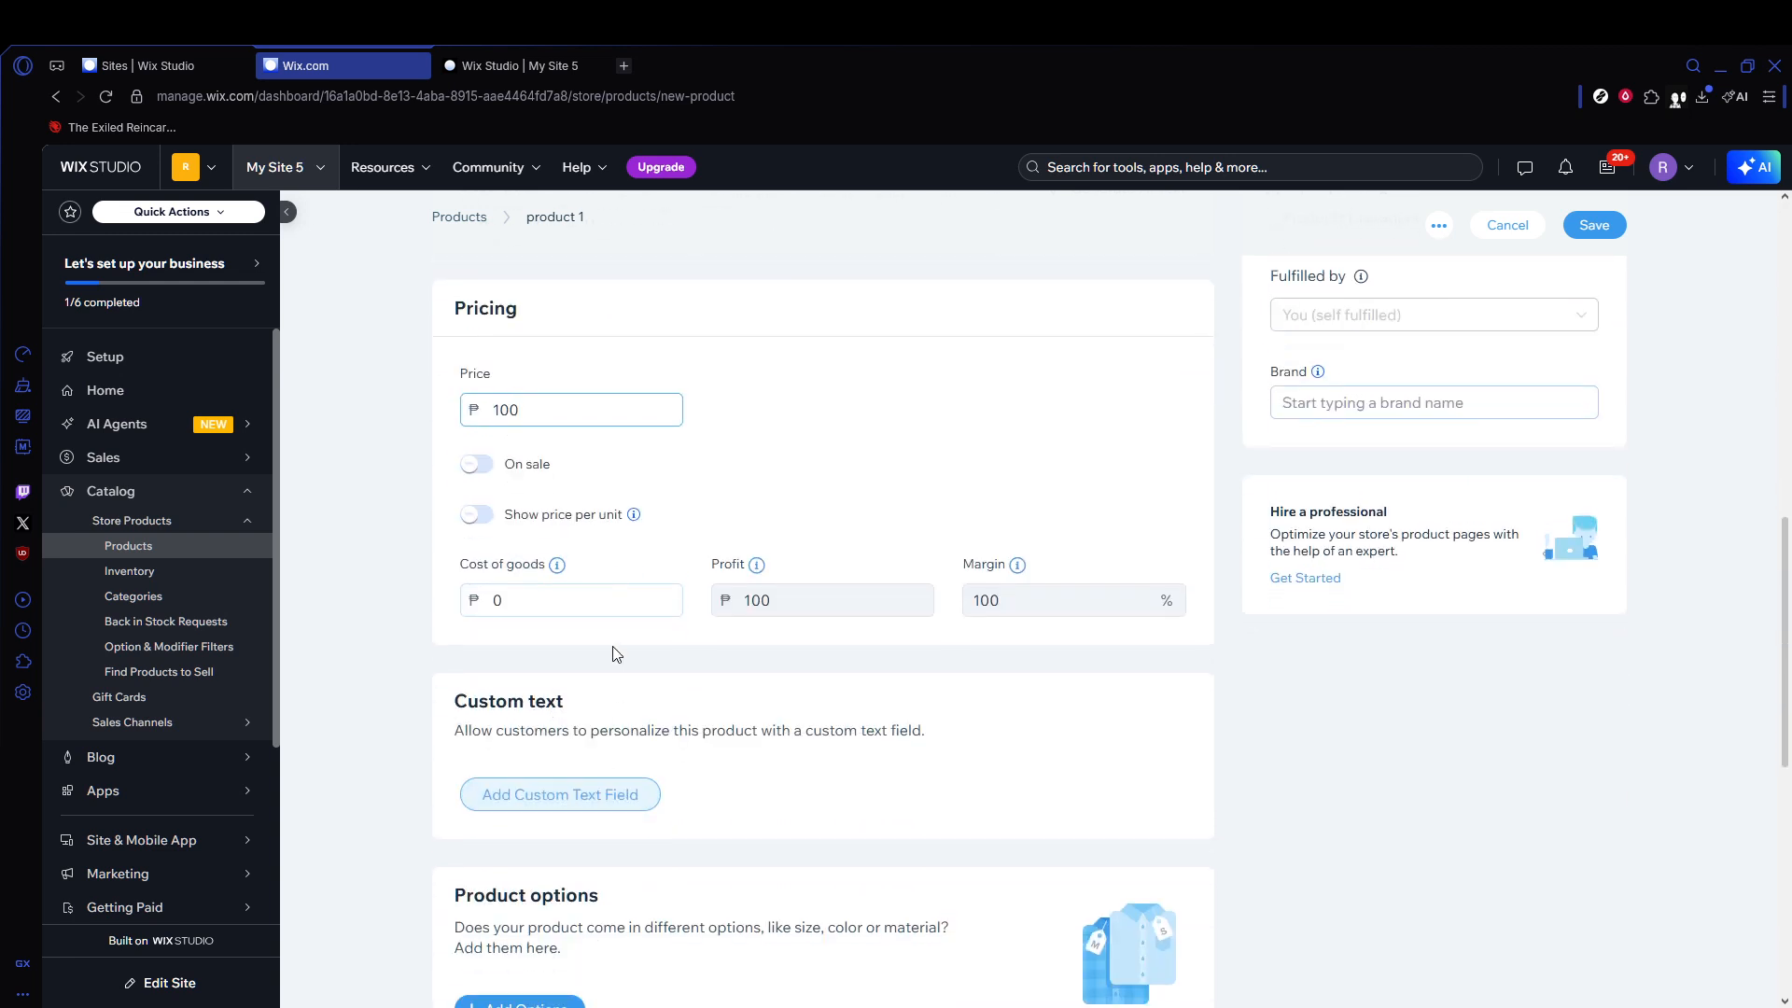
{"action": "left_click", "coordinate": [554, 594]}
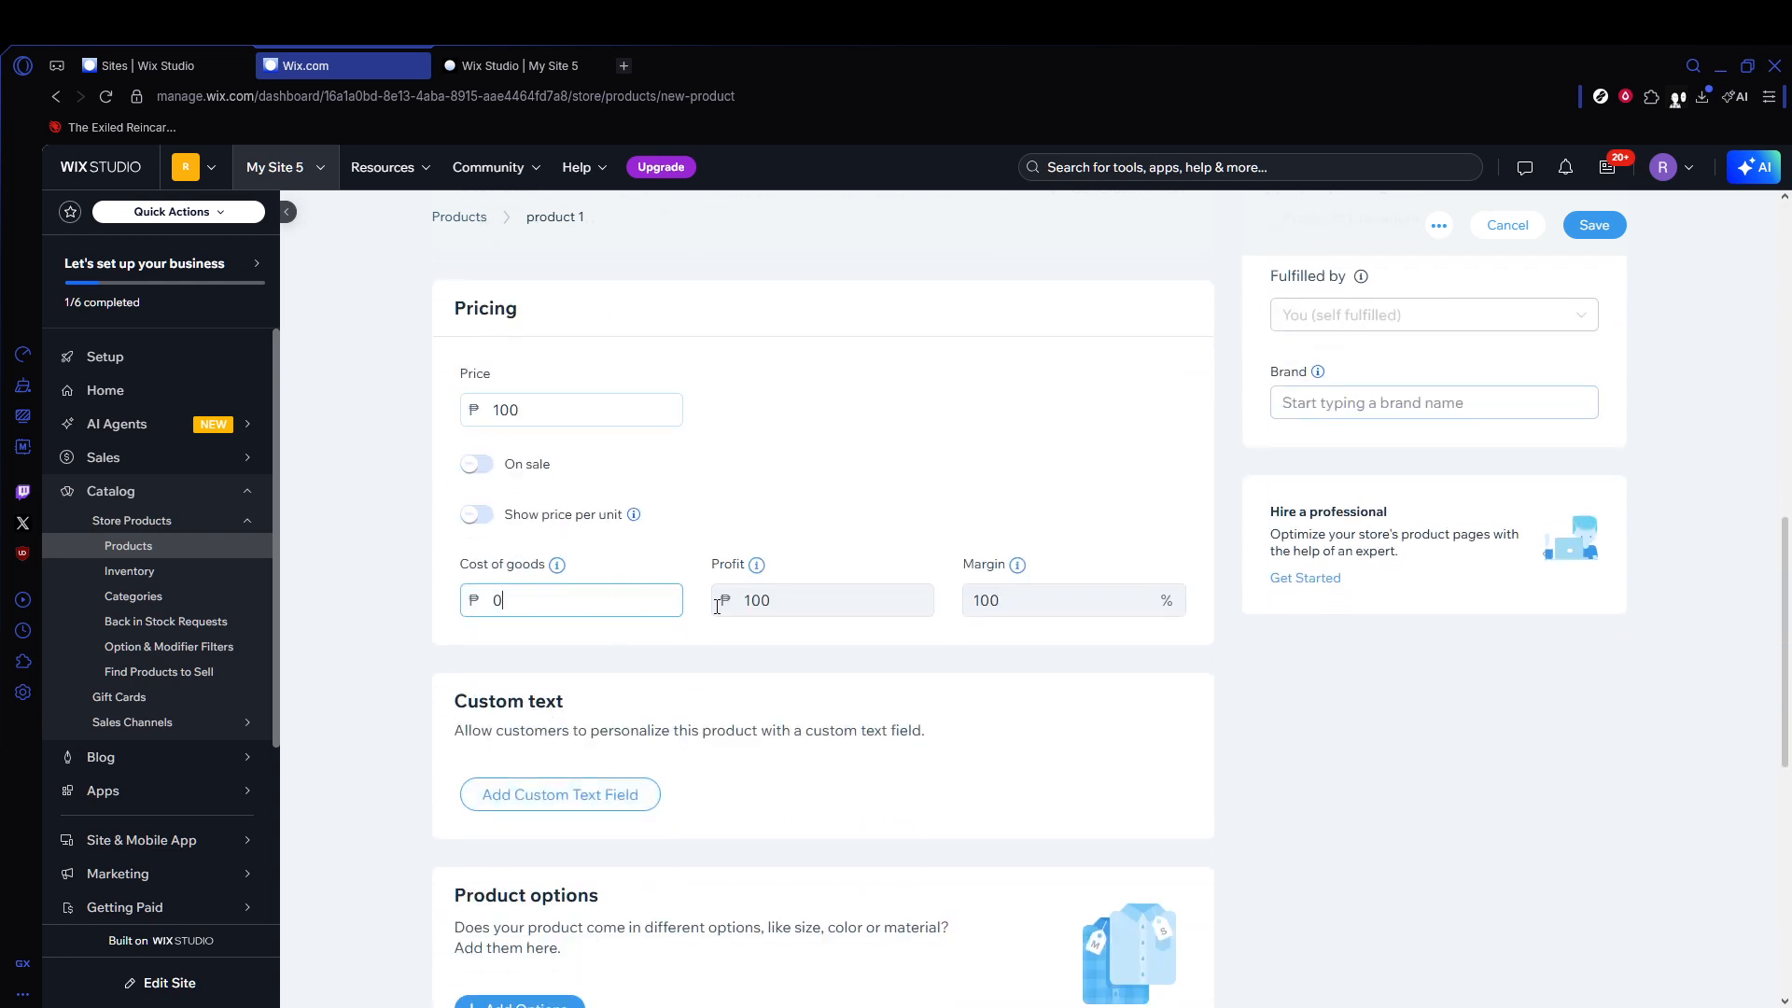
{"action": "left_click", "coordinate": [844, 606]}
{"action": "scroll", "coordinate": [682, 635], "scroll_direction": "down", "scroll_amount": 4}
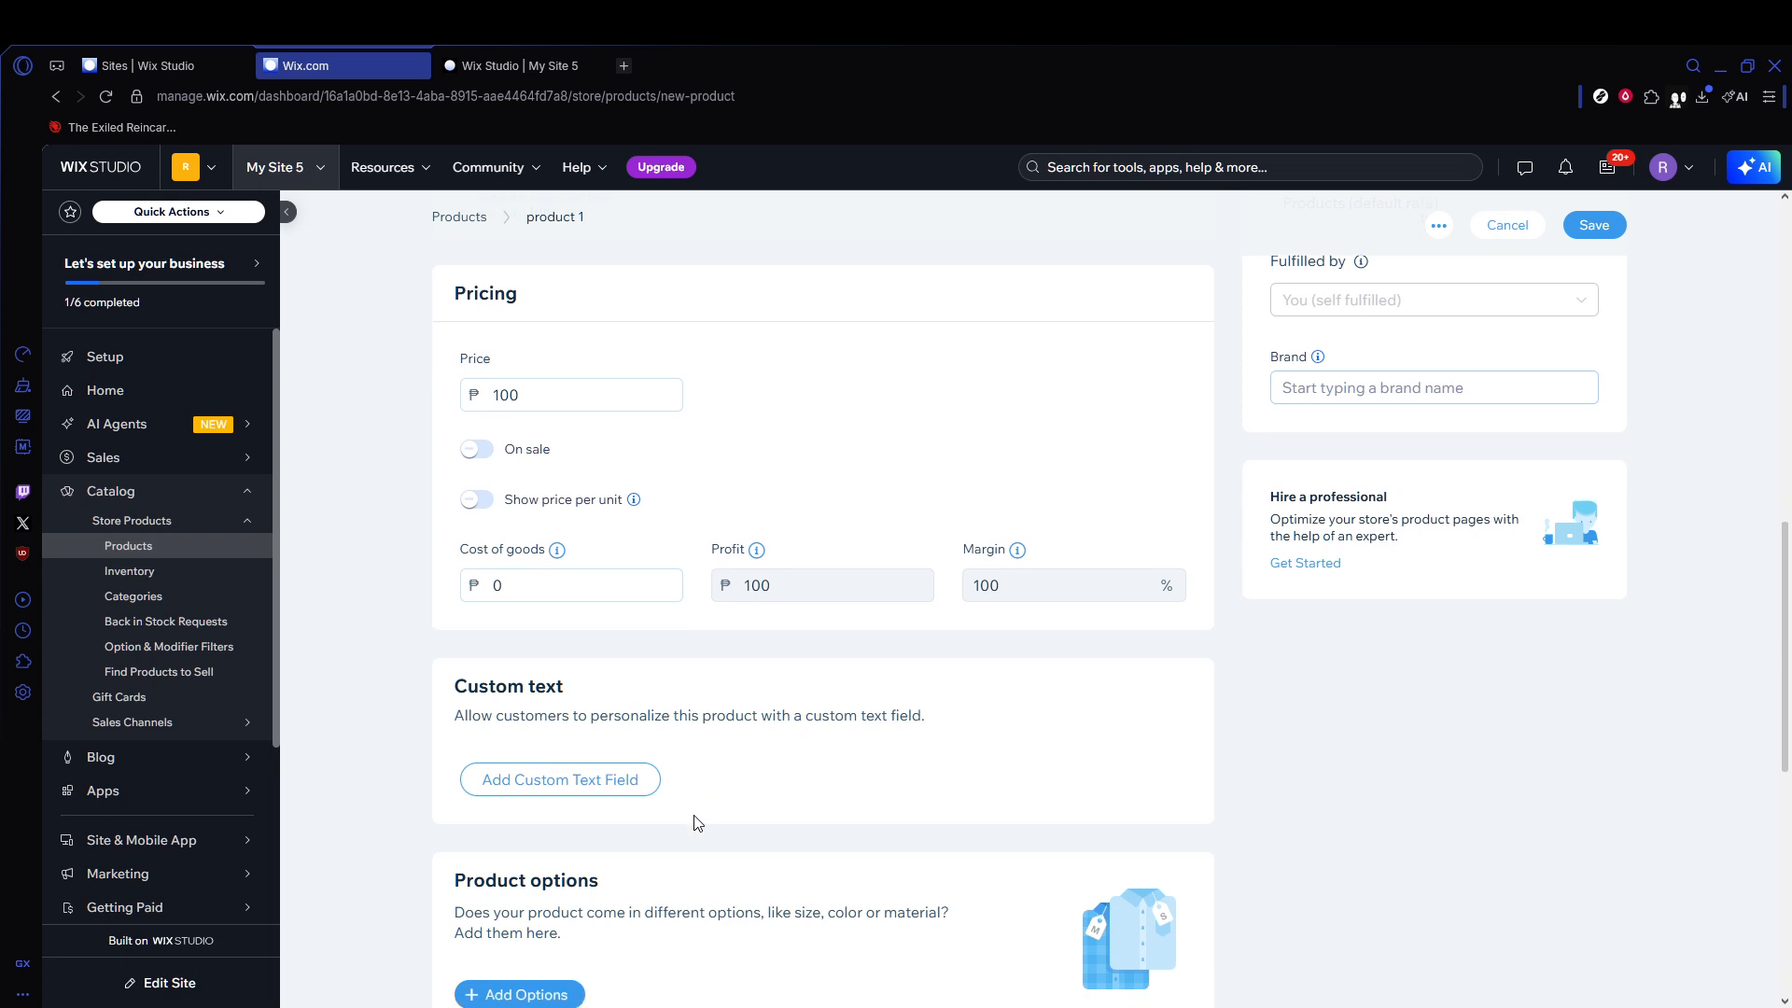
{"action": "scroll", "coordinate": [484, 694], "scroll_direction": "down", "scroll_amount": 4}
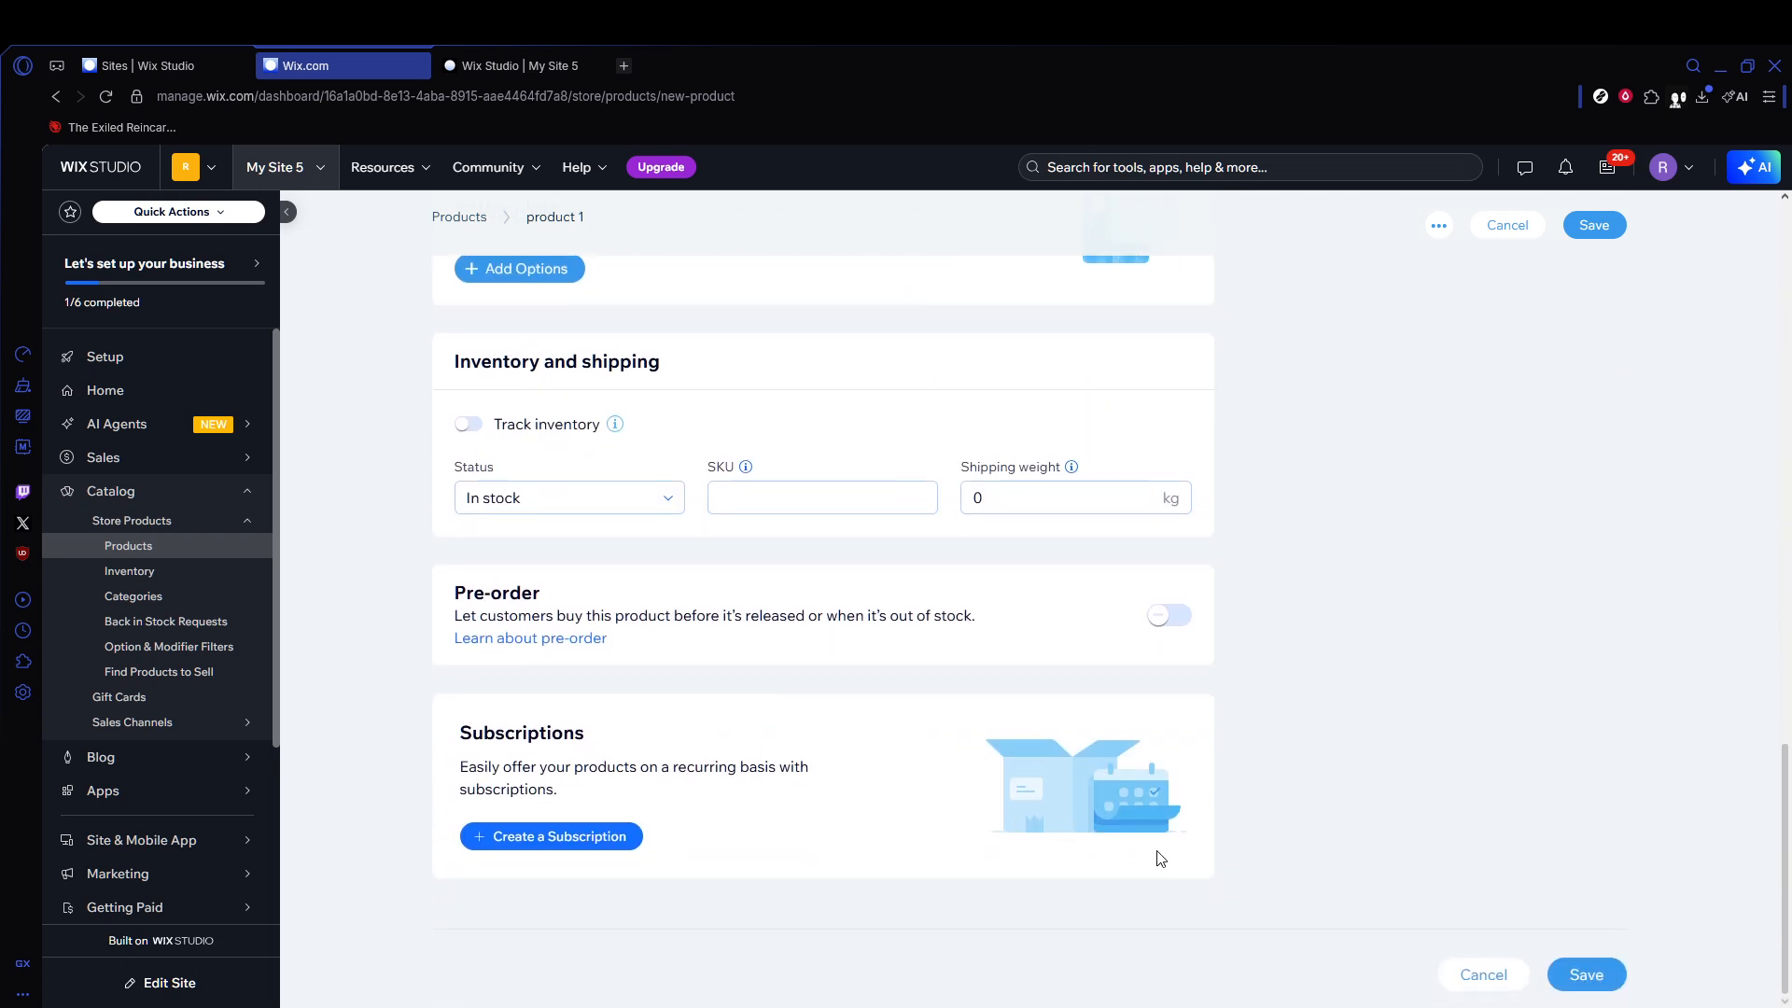
{"action": "left_click", "coordinate": [1587, 972]}
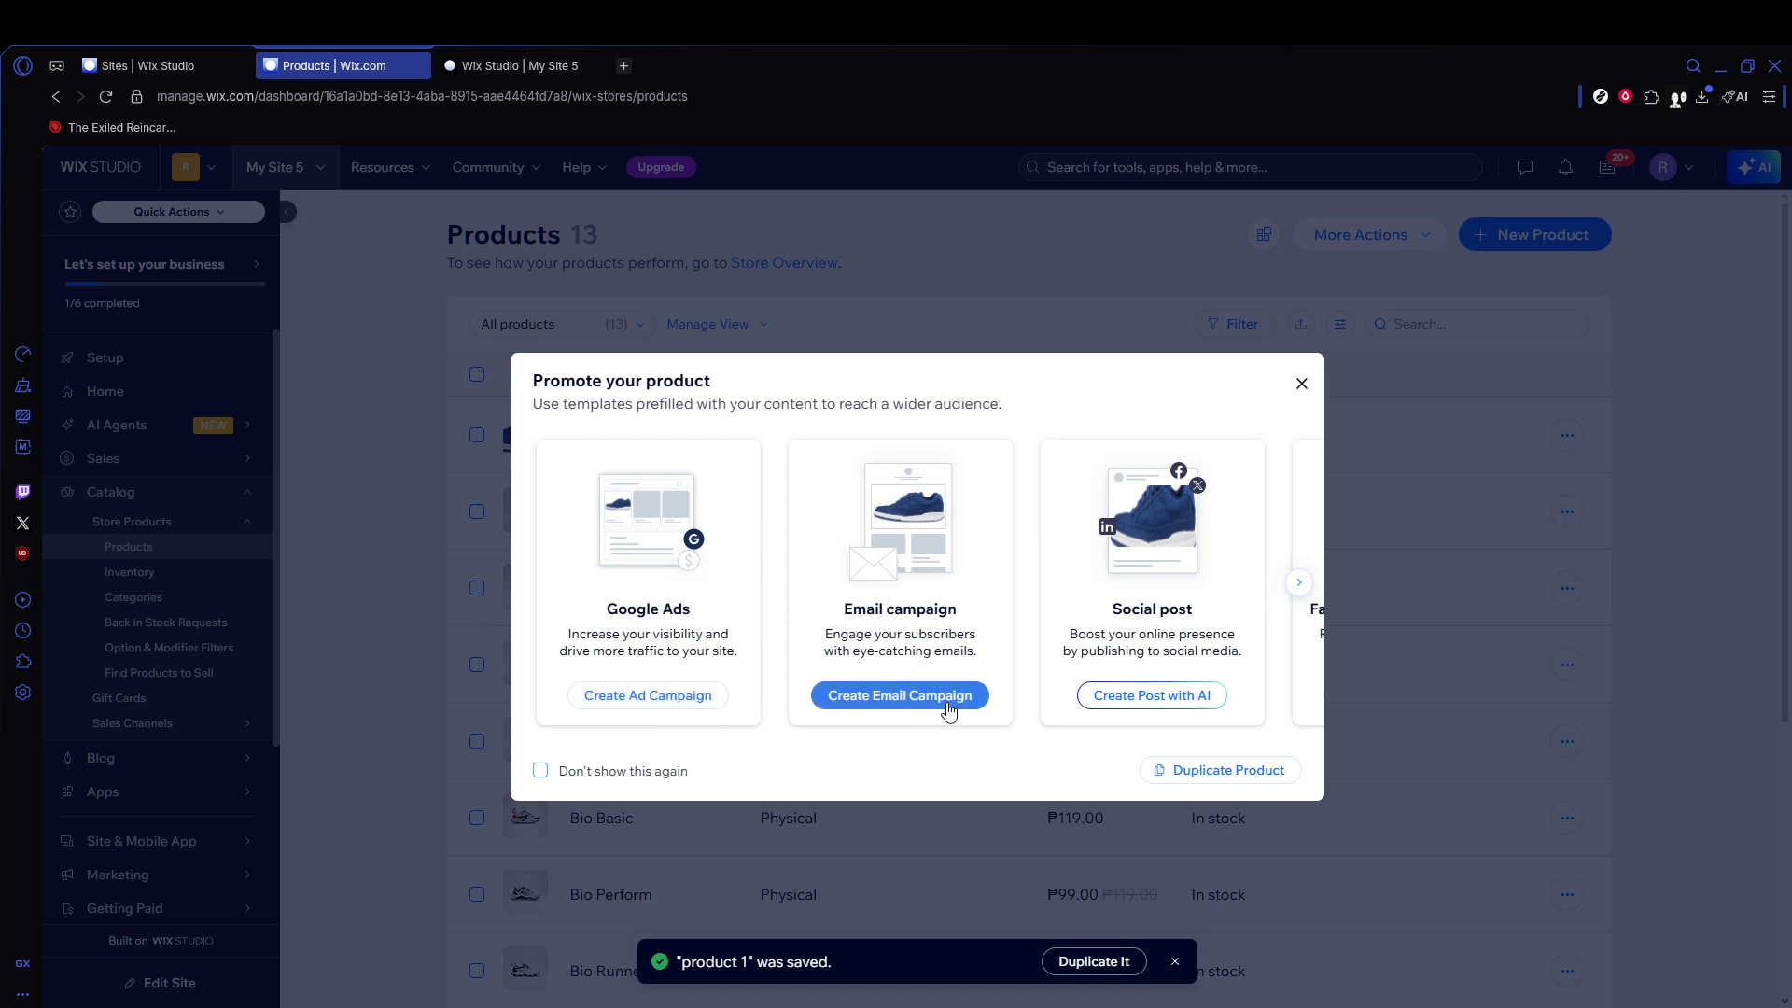
{"action": "left_click", "coordinate": [1191, 768]}
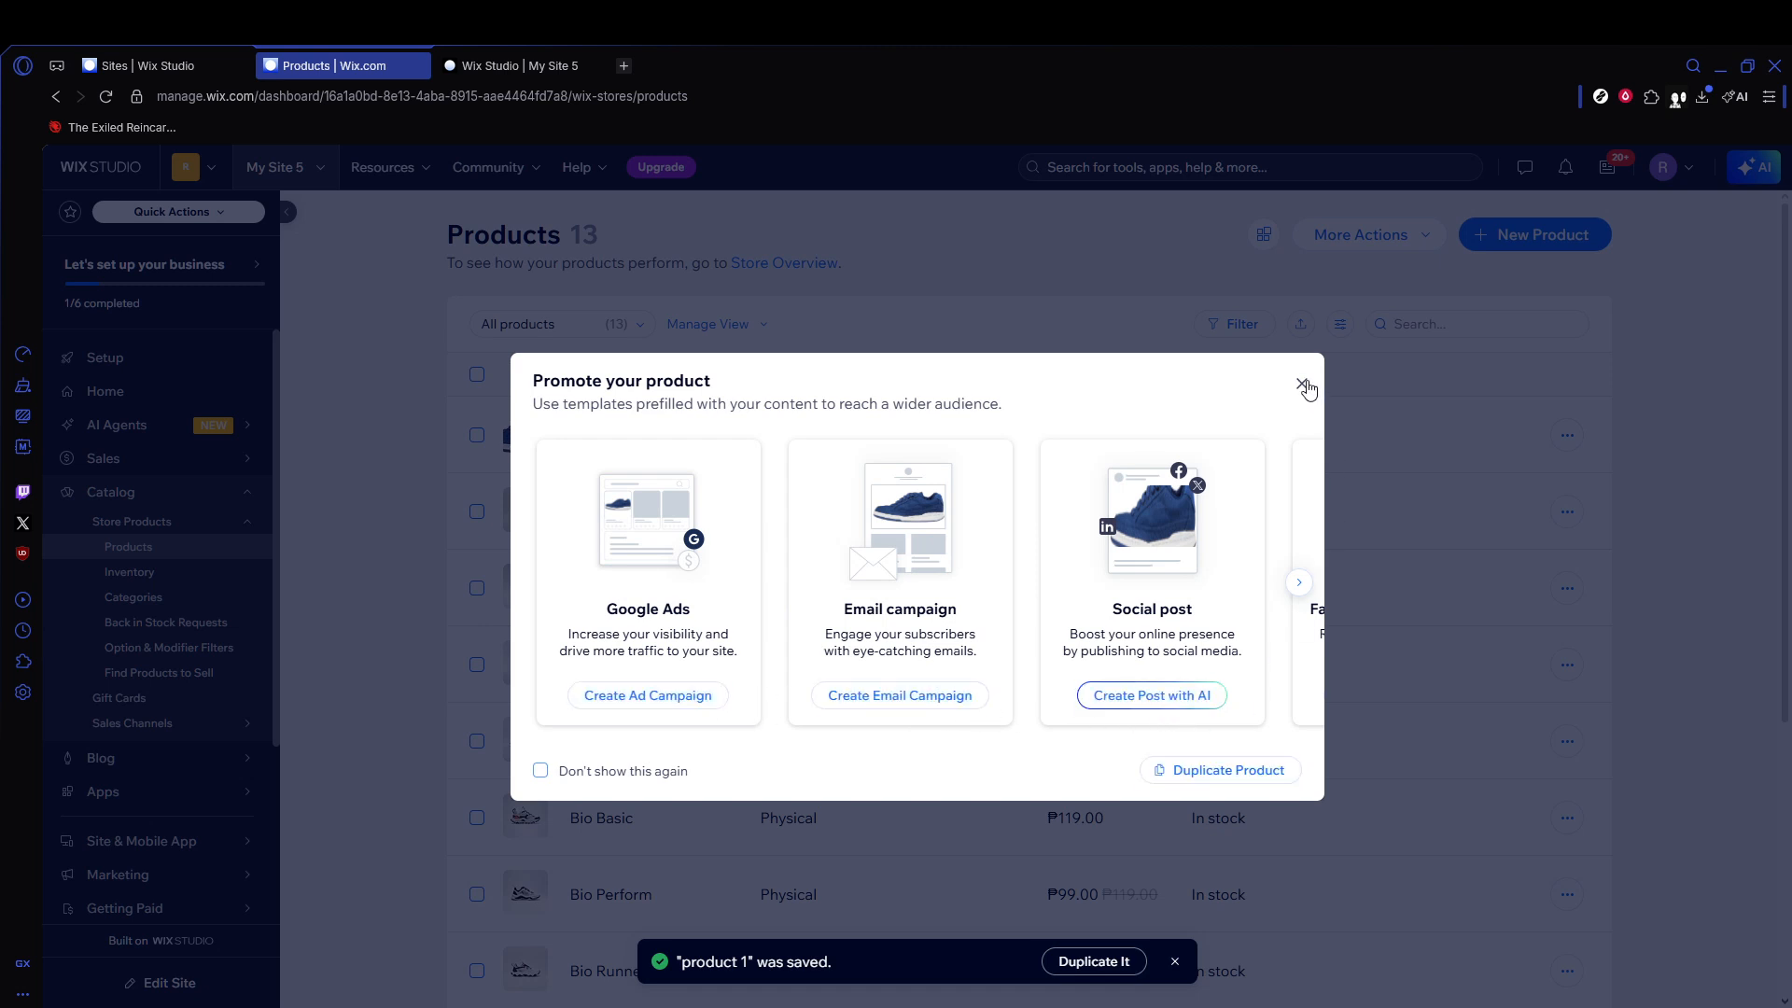